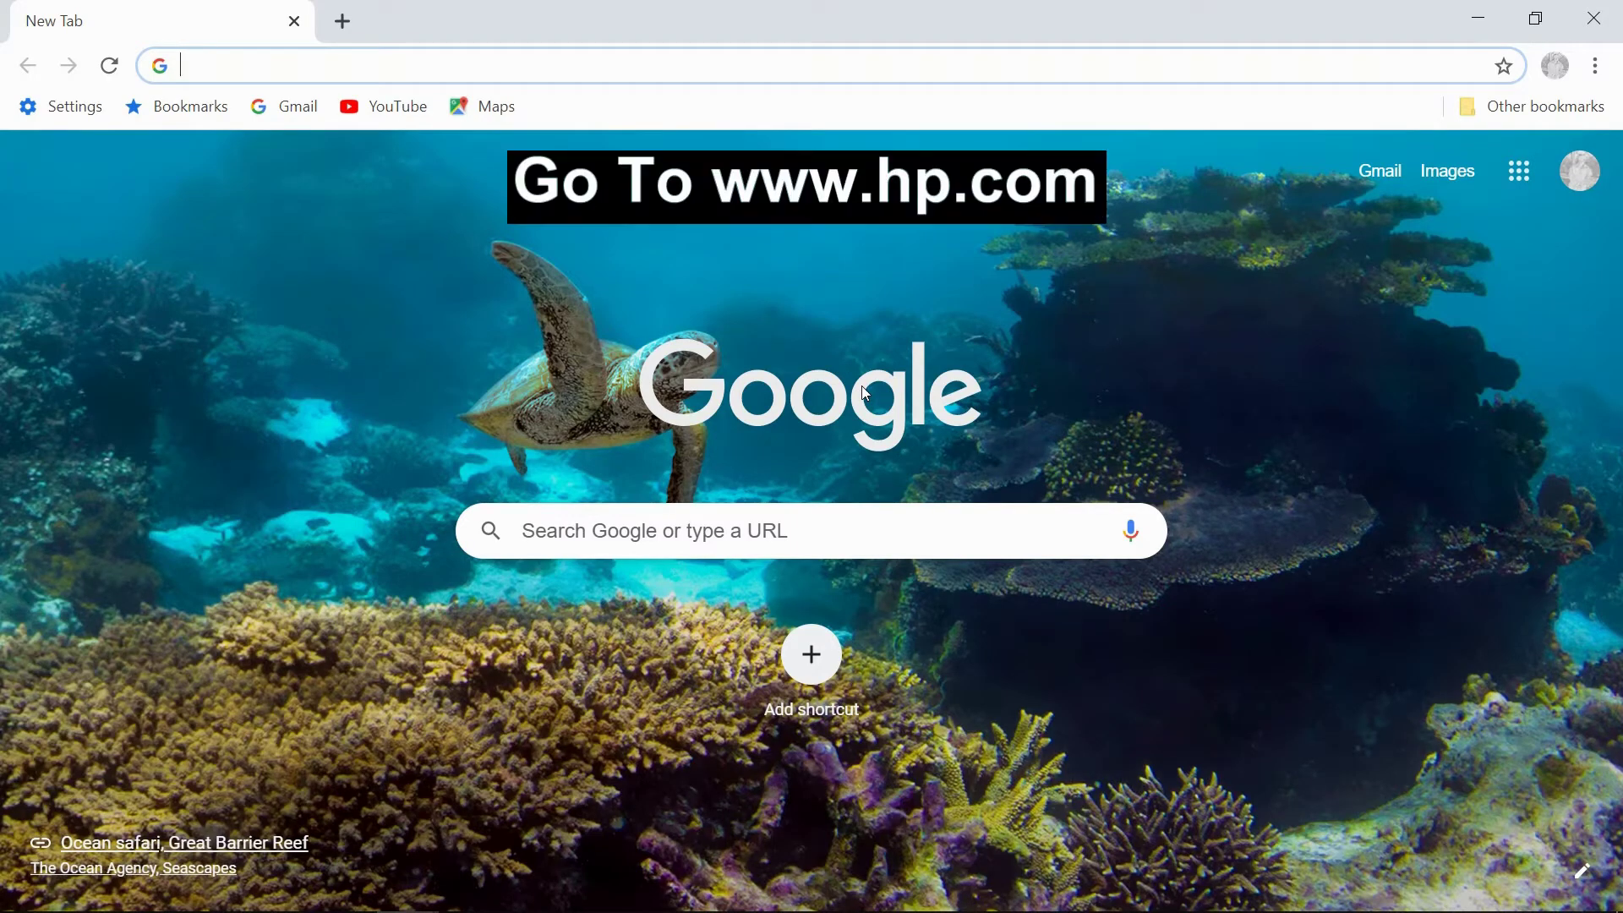
click(392, 71)
text(www8.hp.com/sg/en/home.html)
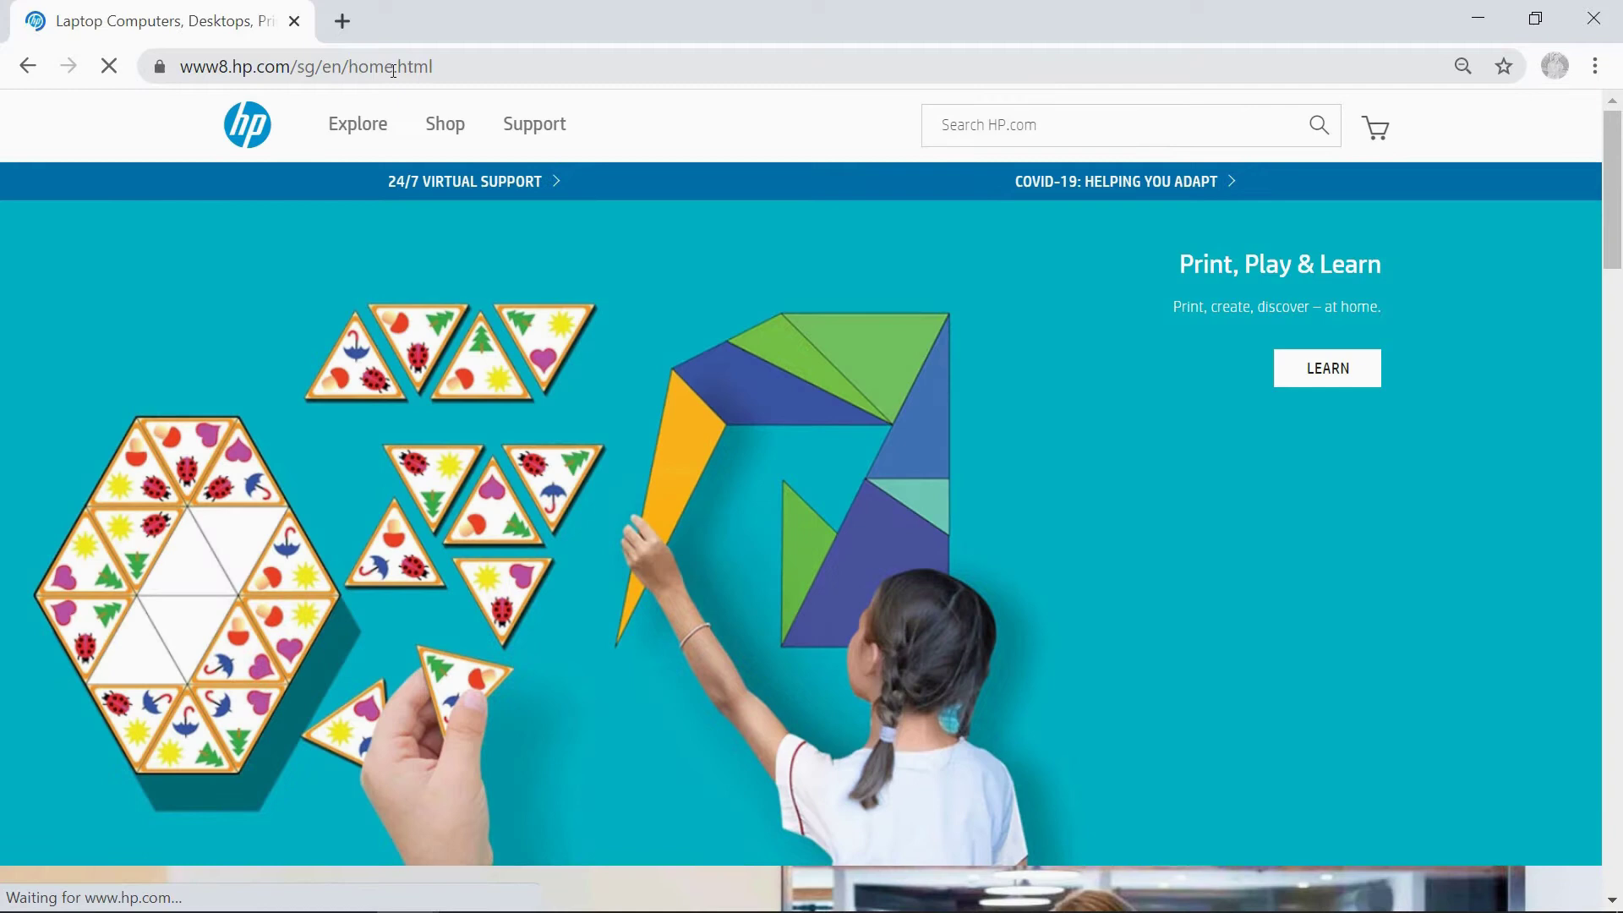
click(561, 132)
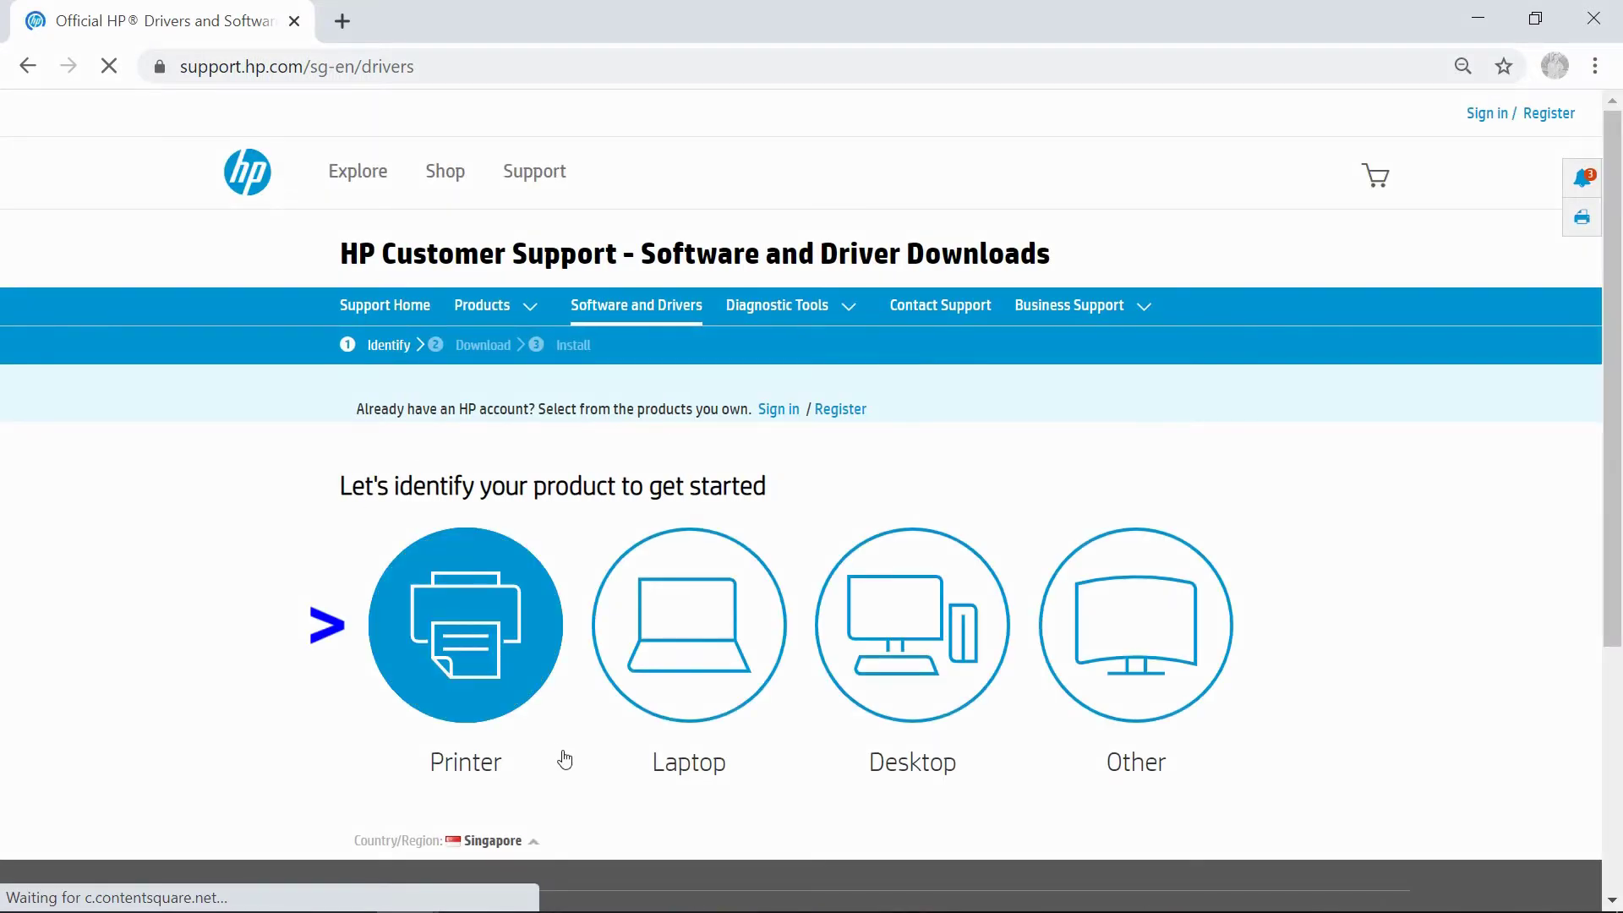
- Choose Printer as the product type and enter DeskJet 2752
click(500, 634)
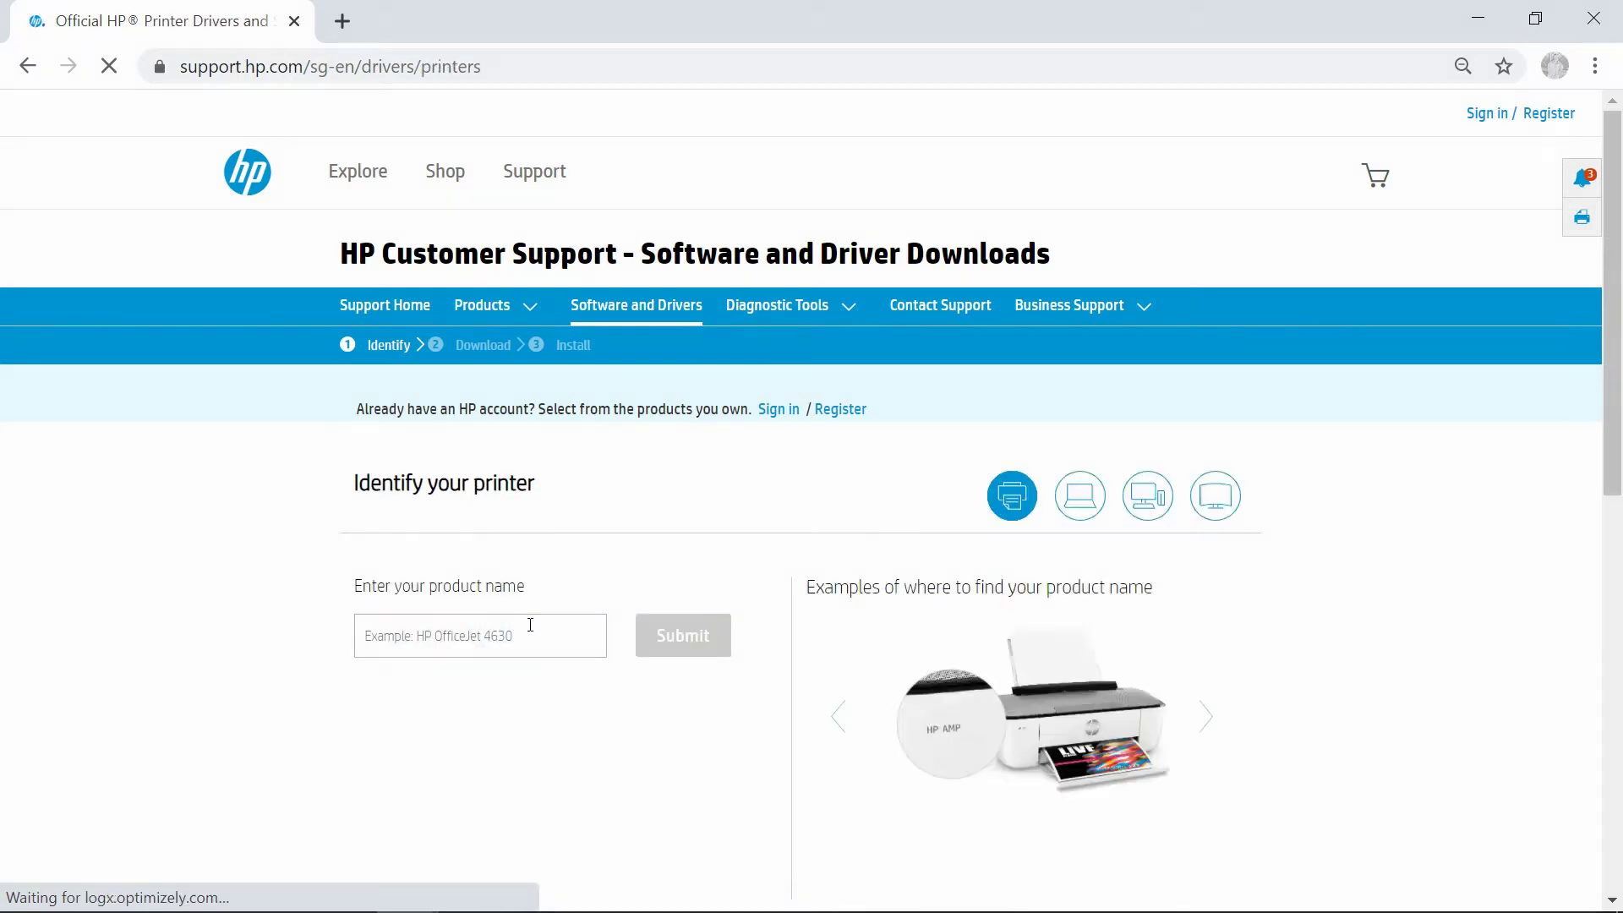
click(486, 650)
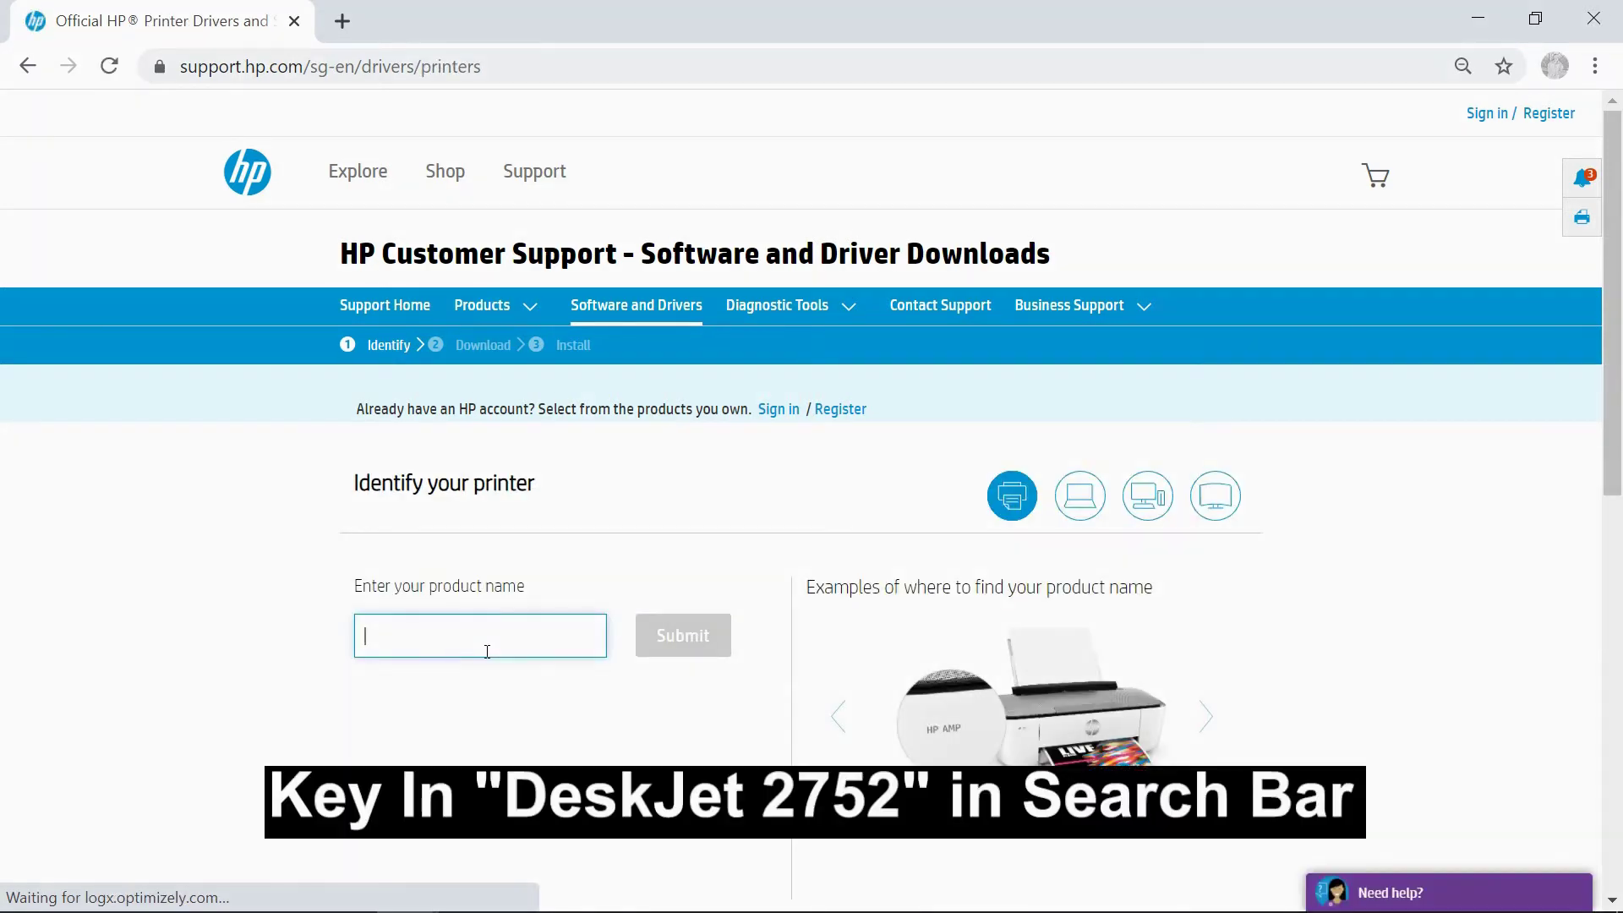
text(desk)
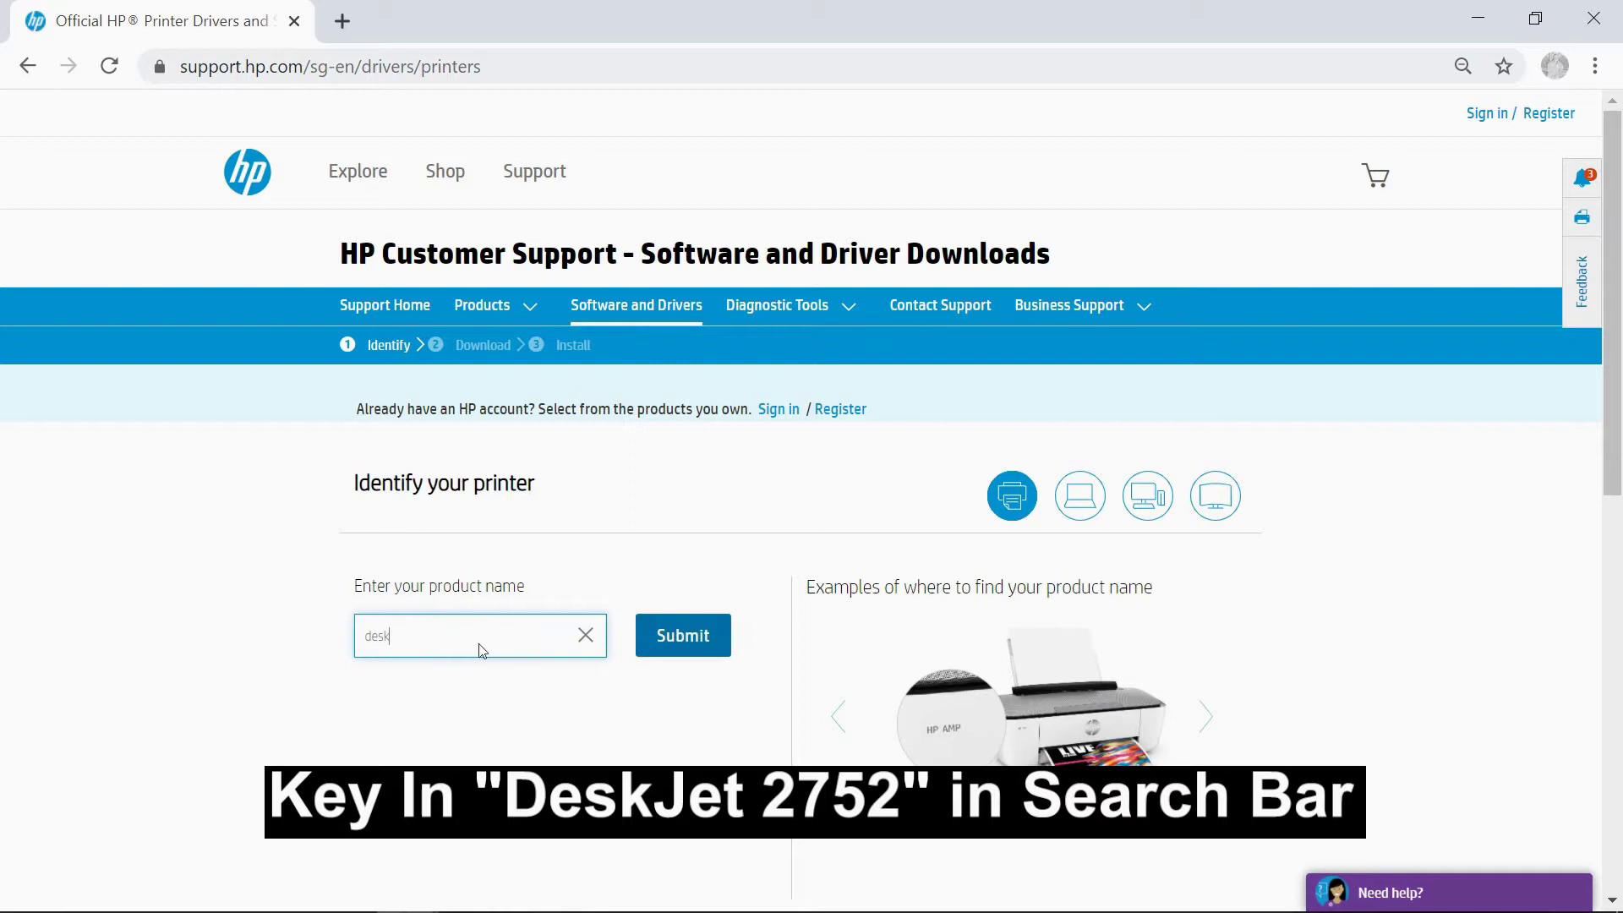
text(jet 2)
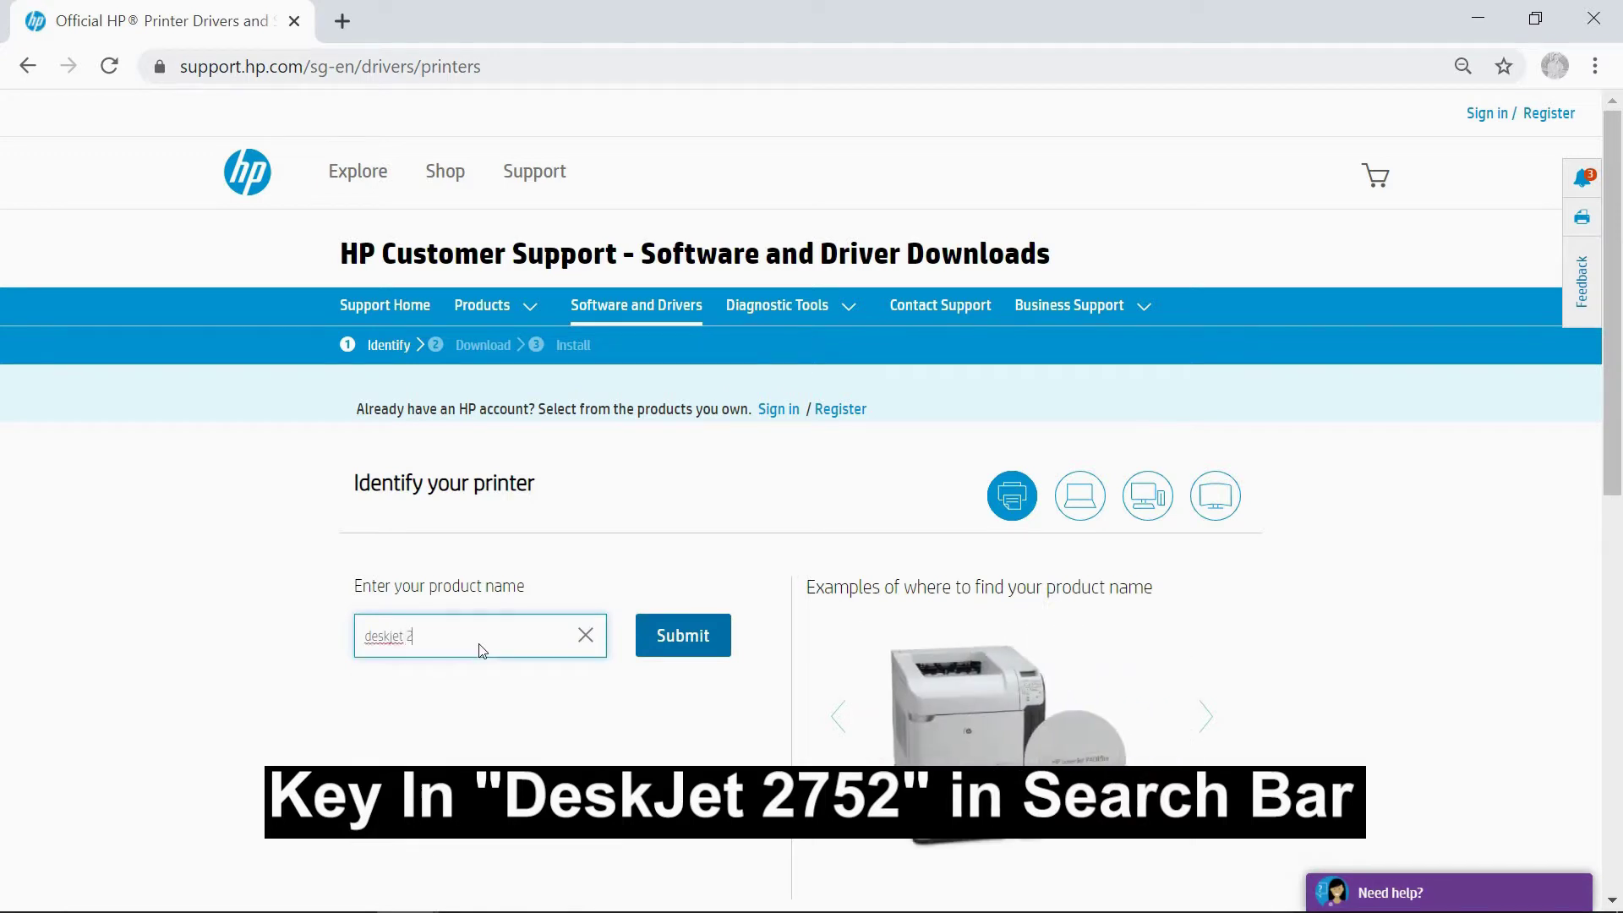
text(75)
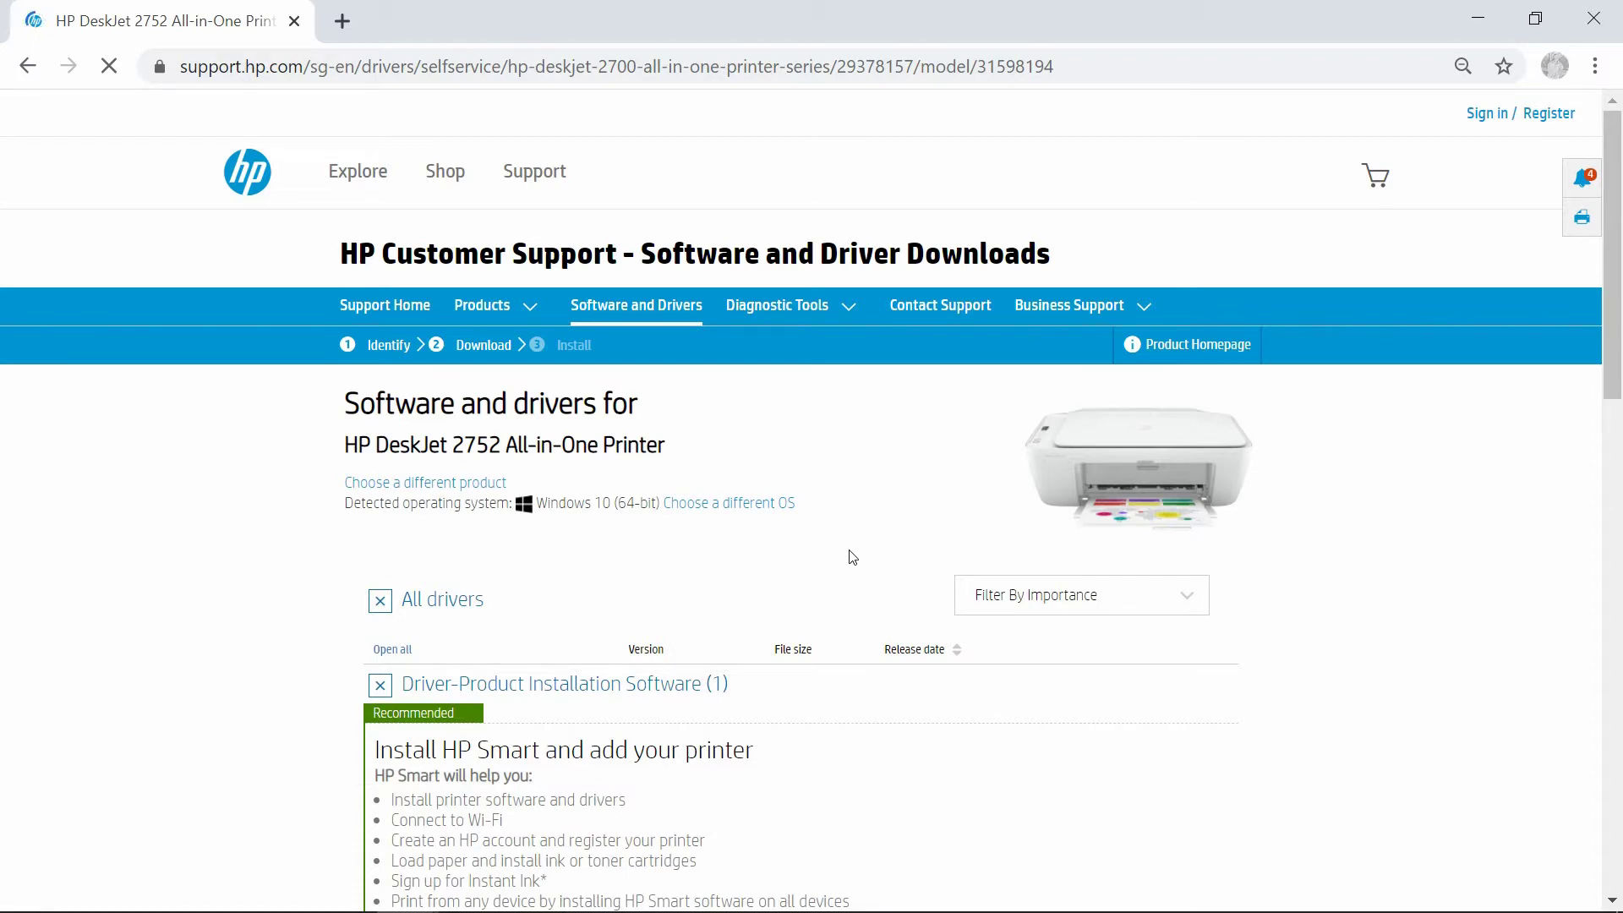
scroll(858, 559, down, 1)
scroll(846, 561, down, 2)
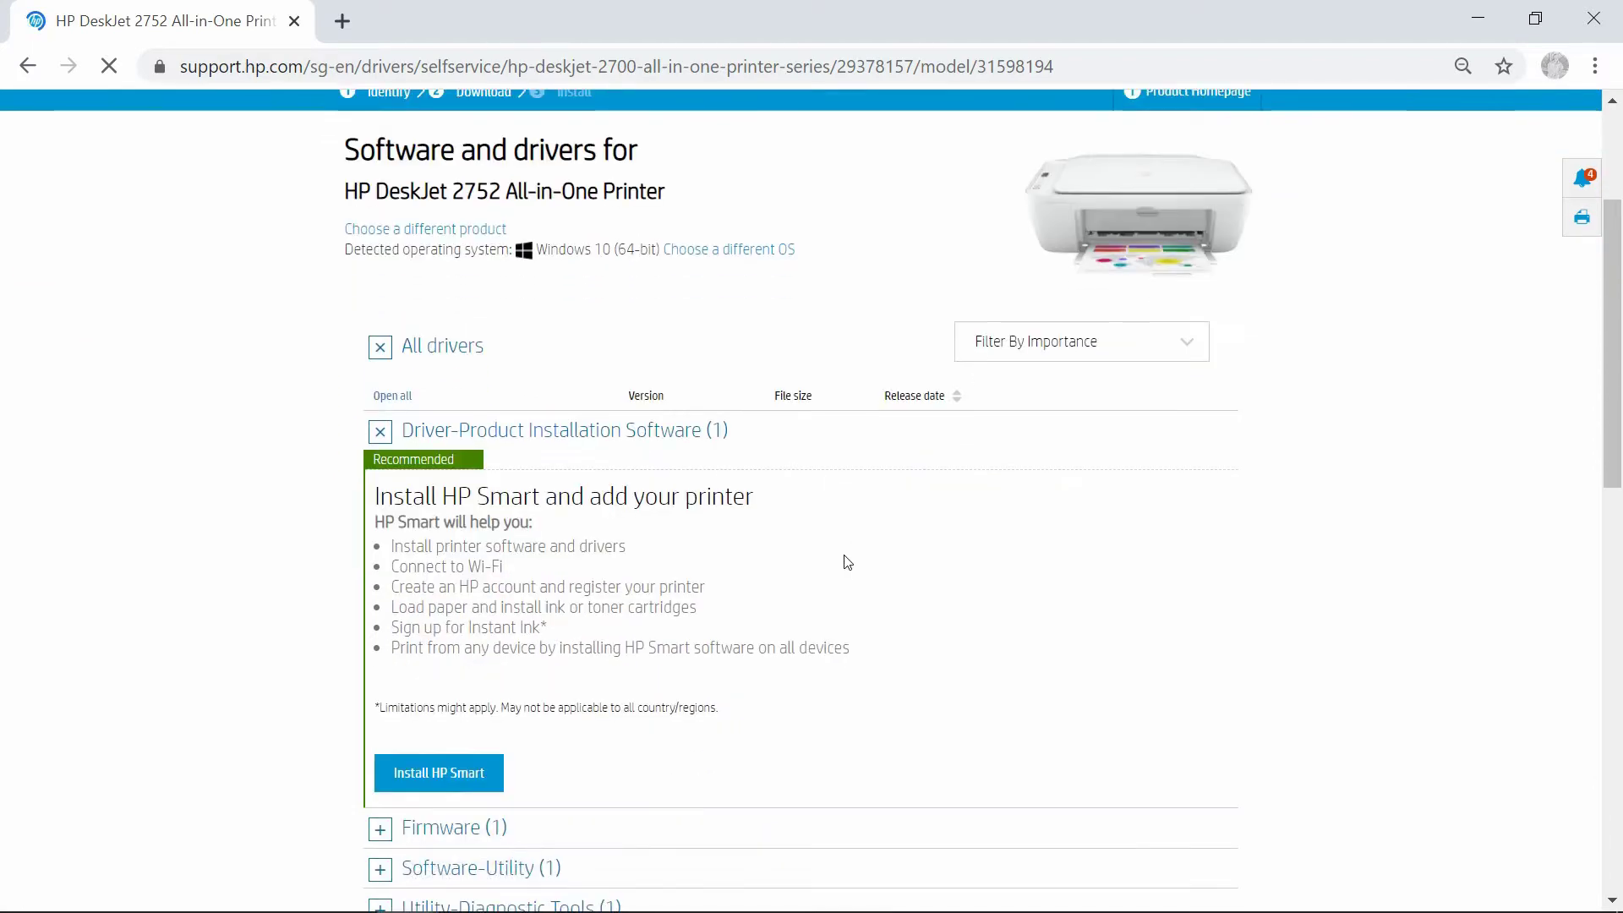
scroll(844, 563, down, 2)
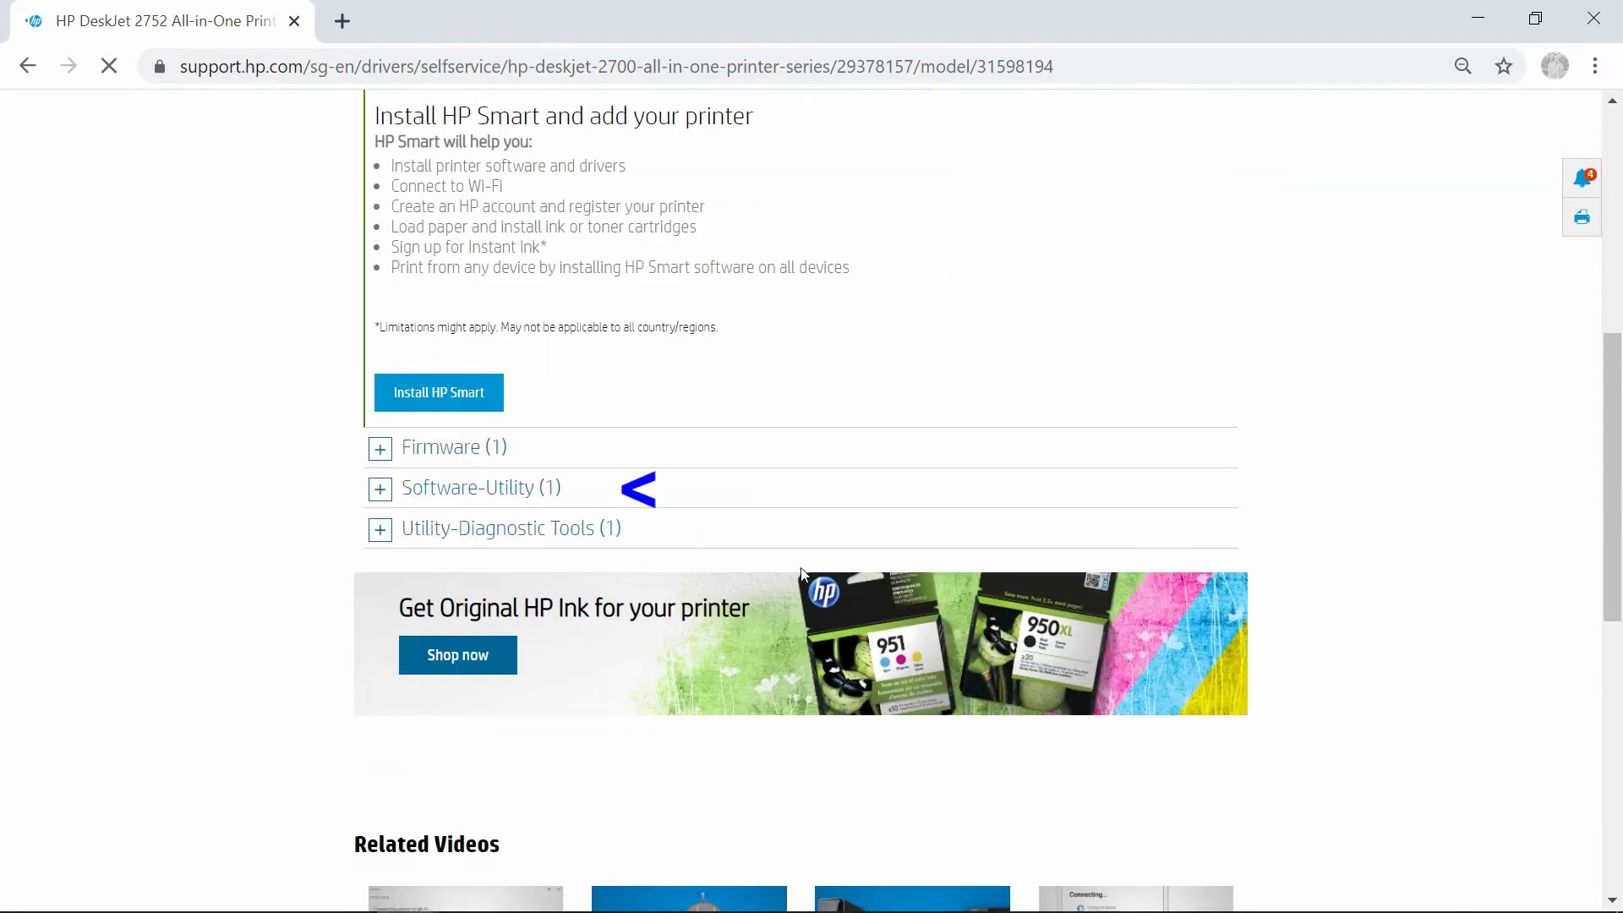
- Expand Software-Utility to show HP Easy Start Printer Setup Software (9.3 MB)
click(466, 502)
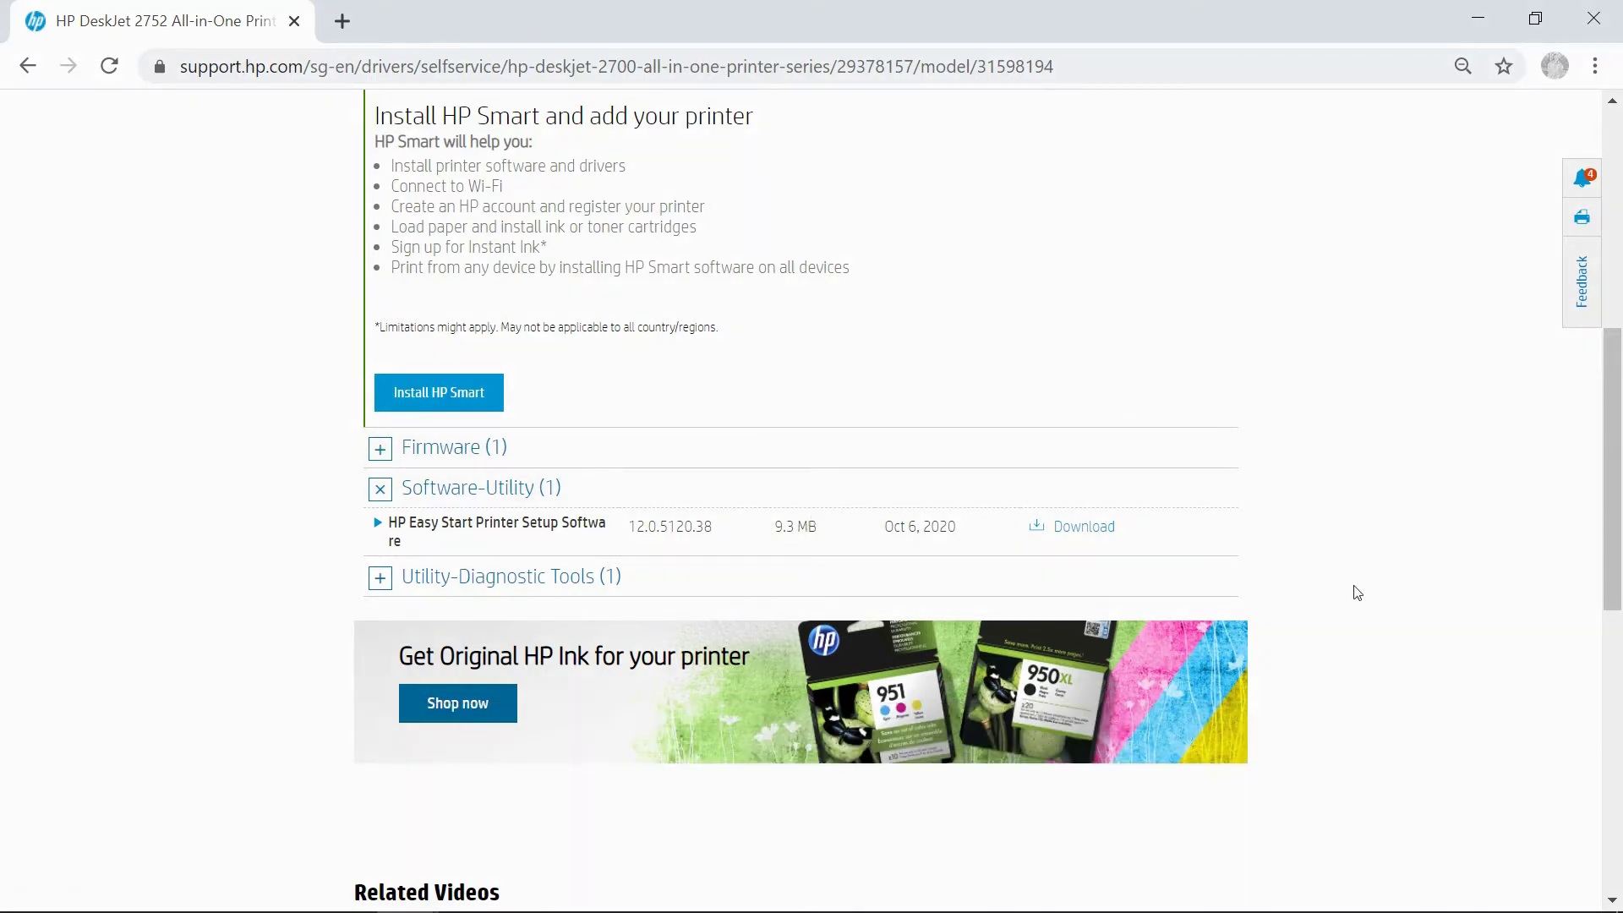
scroll(1344, 583, up, 5)
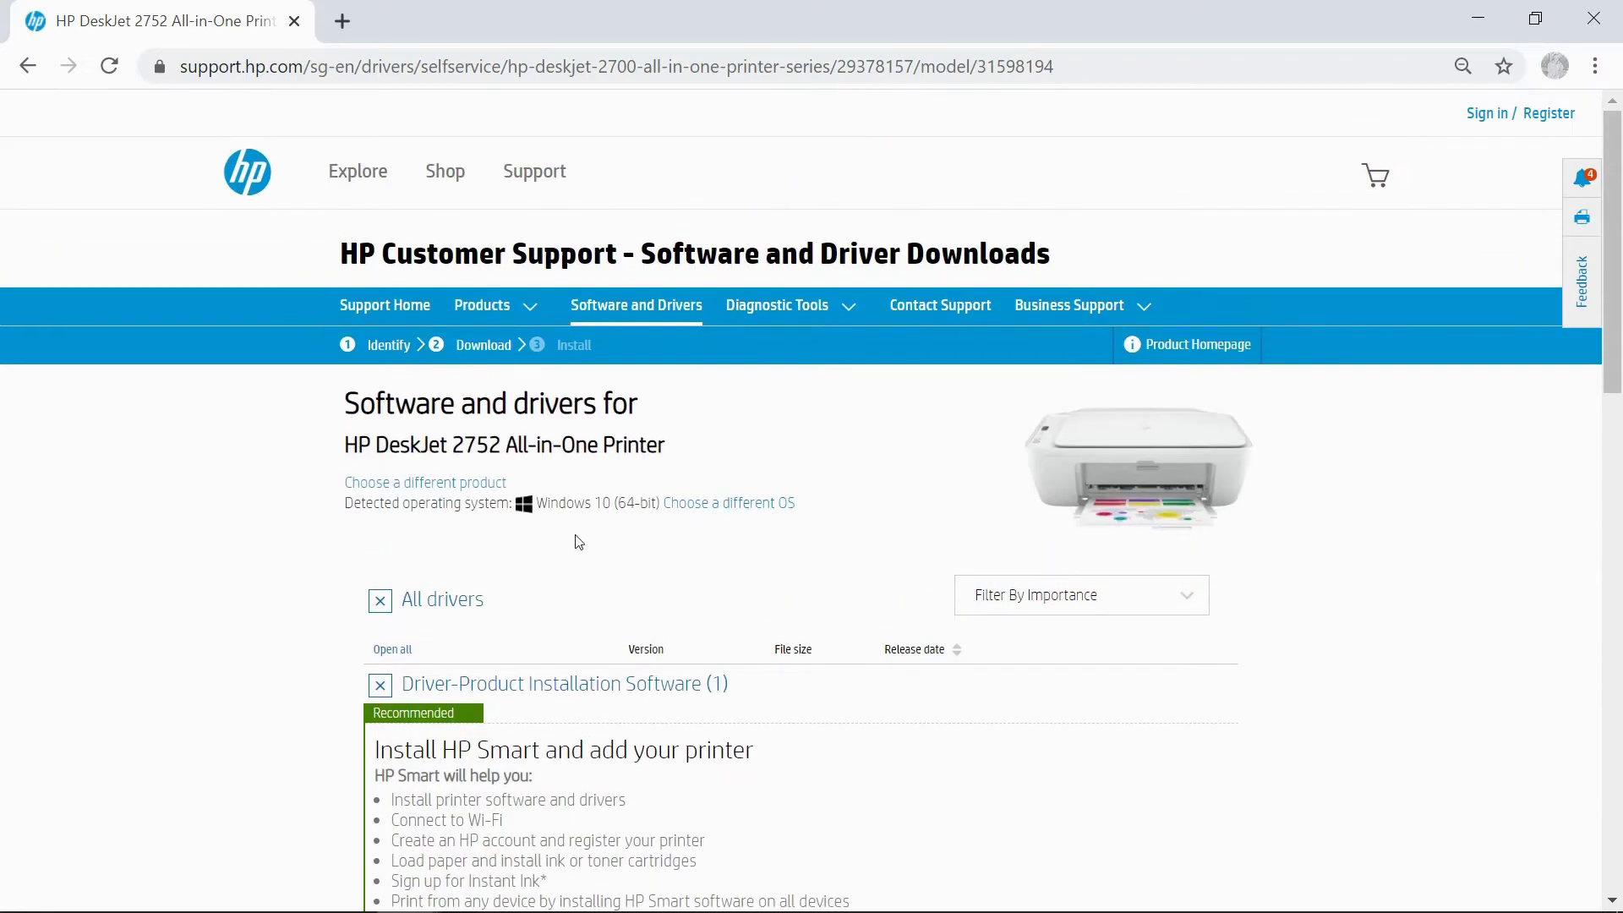
- Switch the DeskJet 2752 driver list's operating system to Windows 7 (64-bit)
click(743, 507)
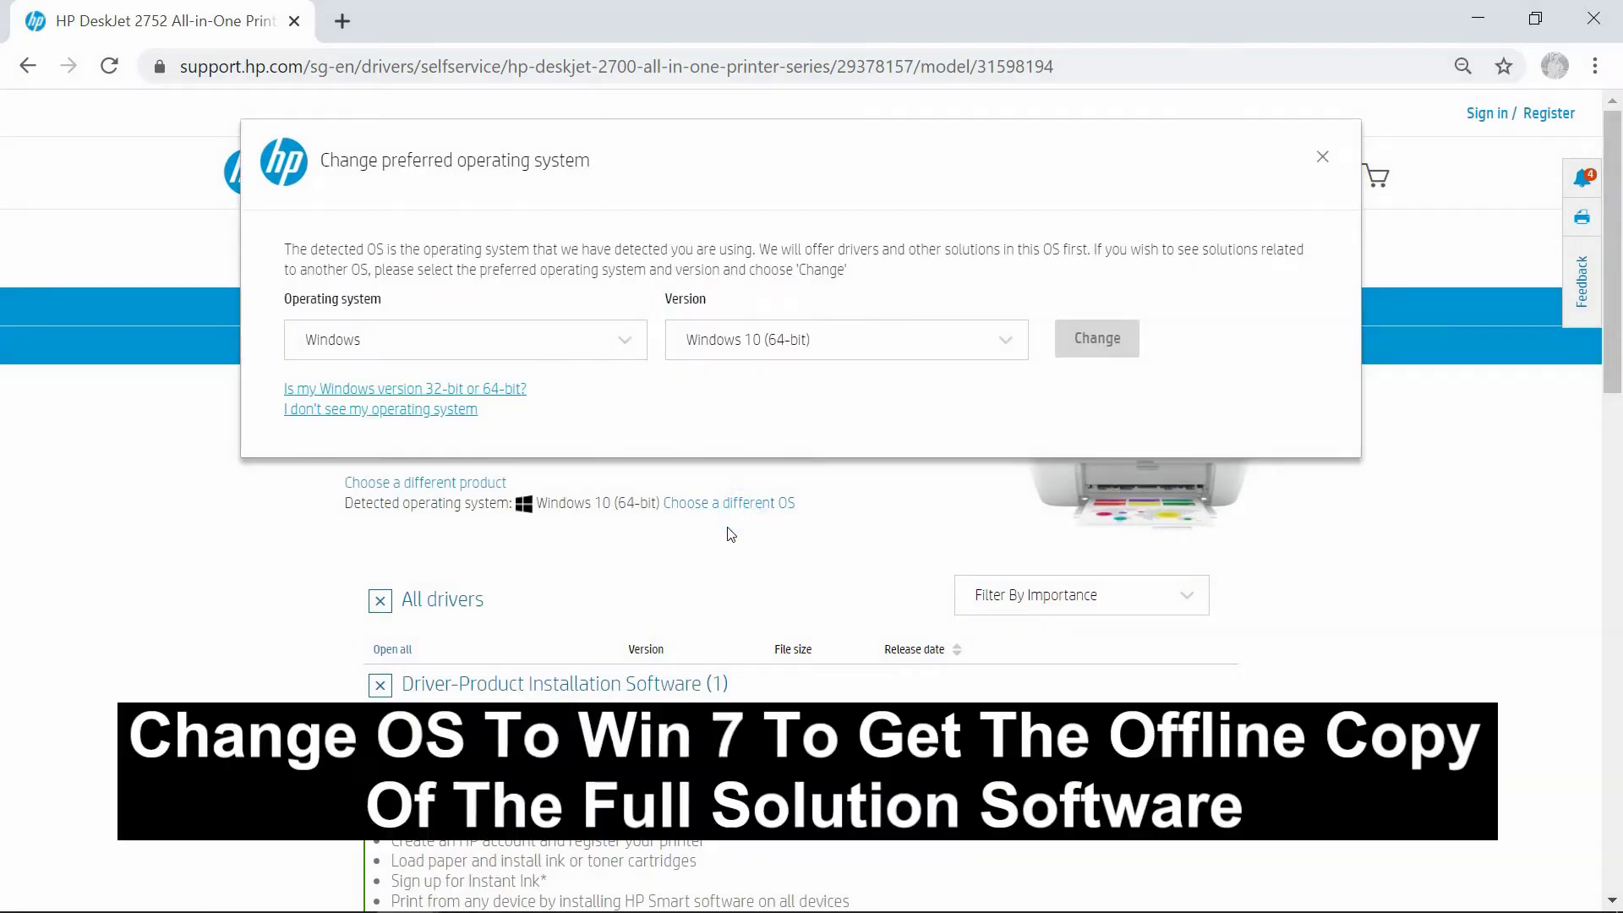
click(893, 342)
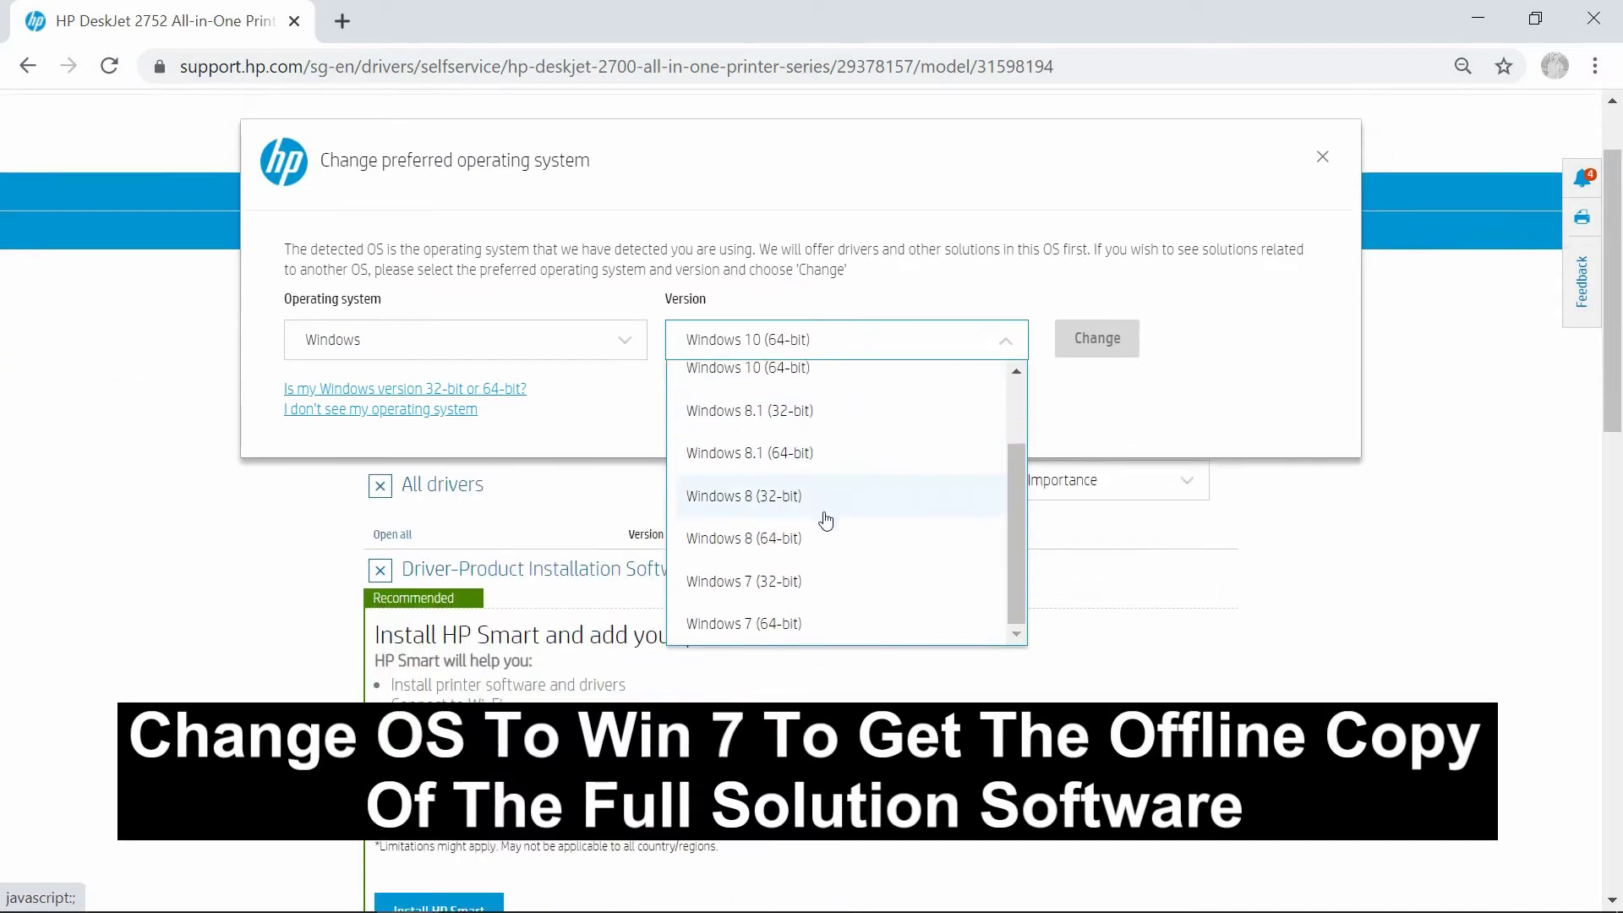
scroll(825, 514, down, 3)
click(784, 620)
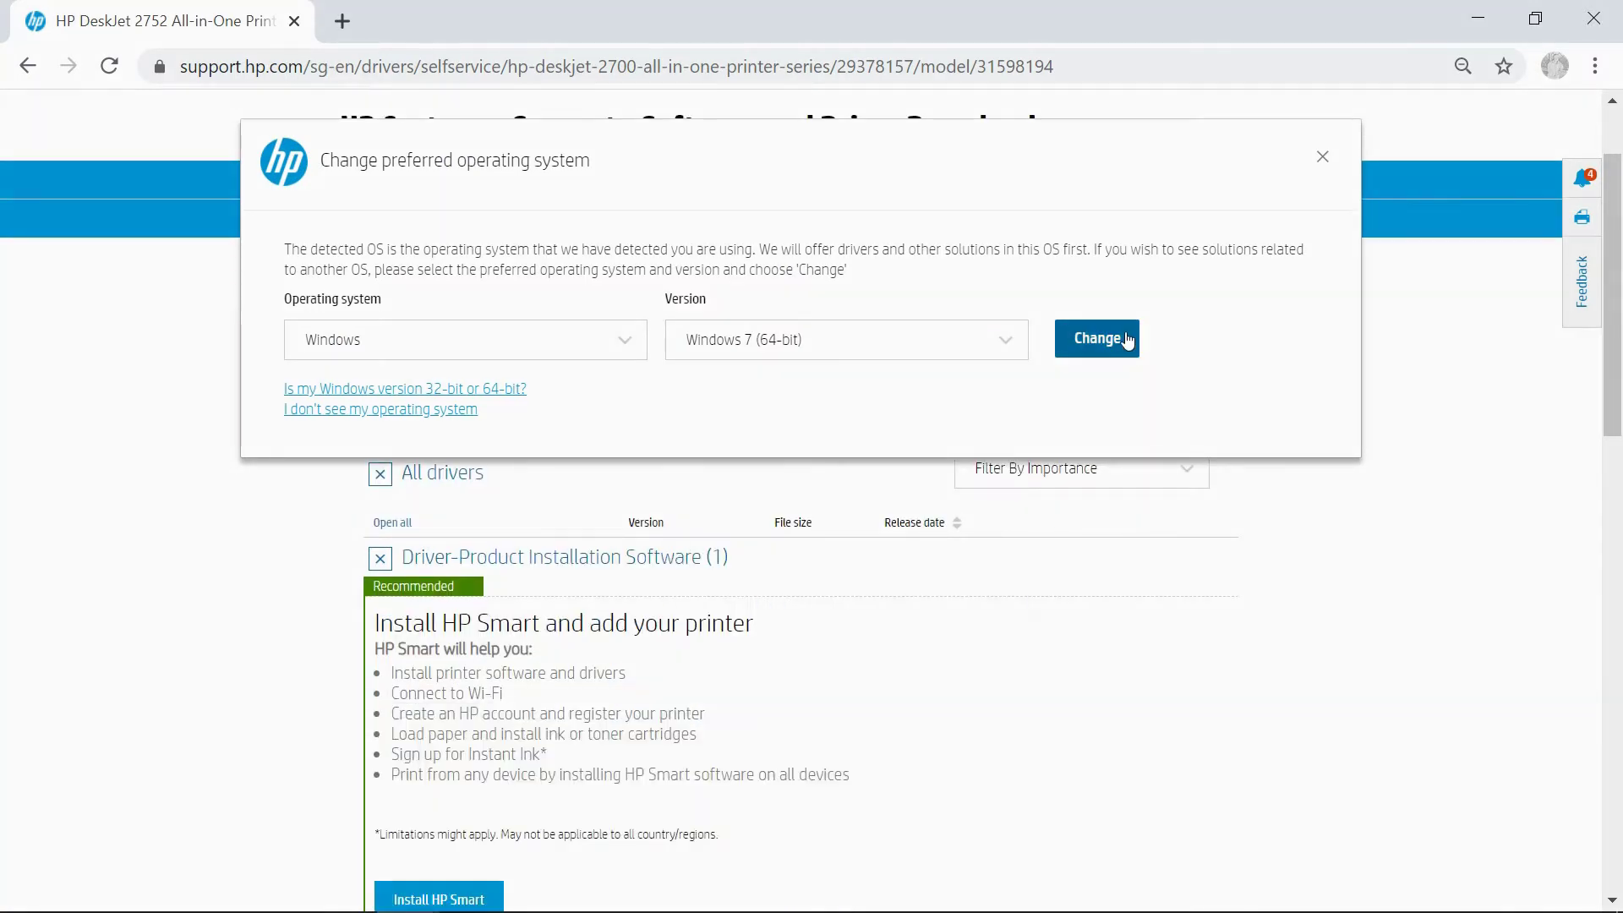
click(1110, 348)
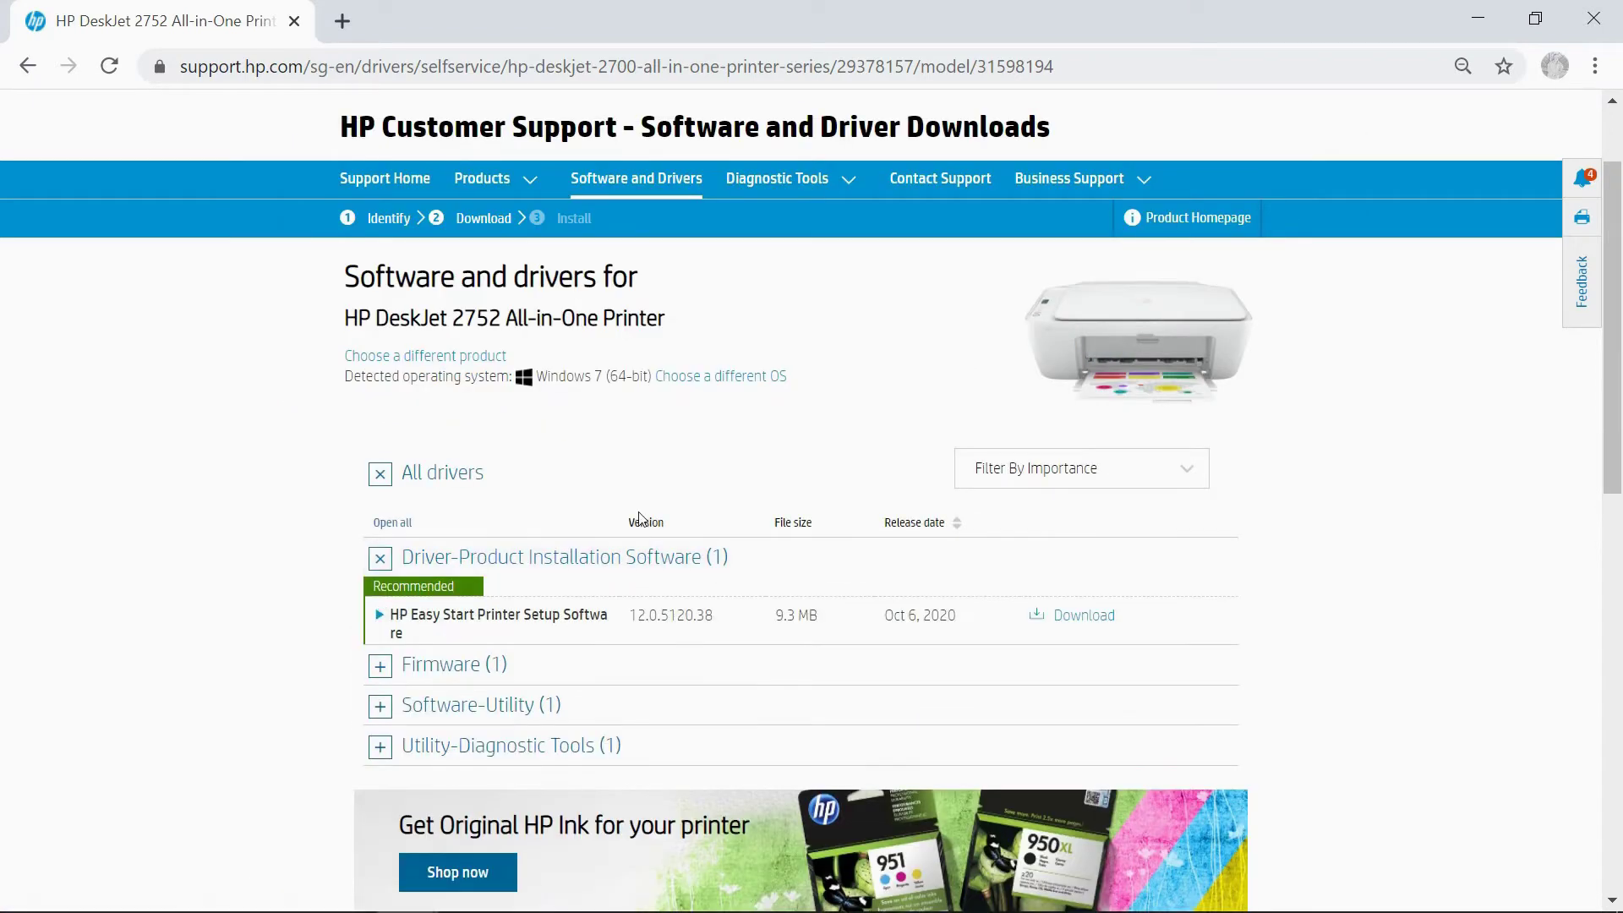
scroll(645, 528, down, 2)
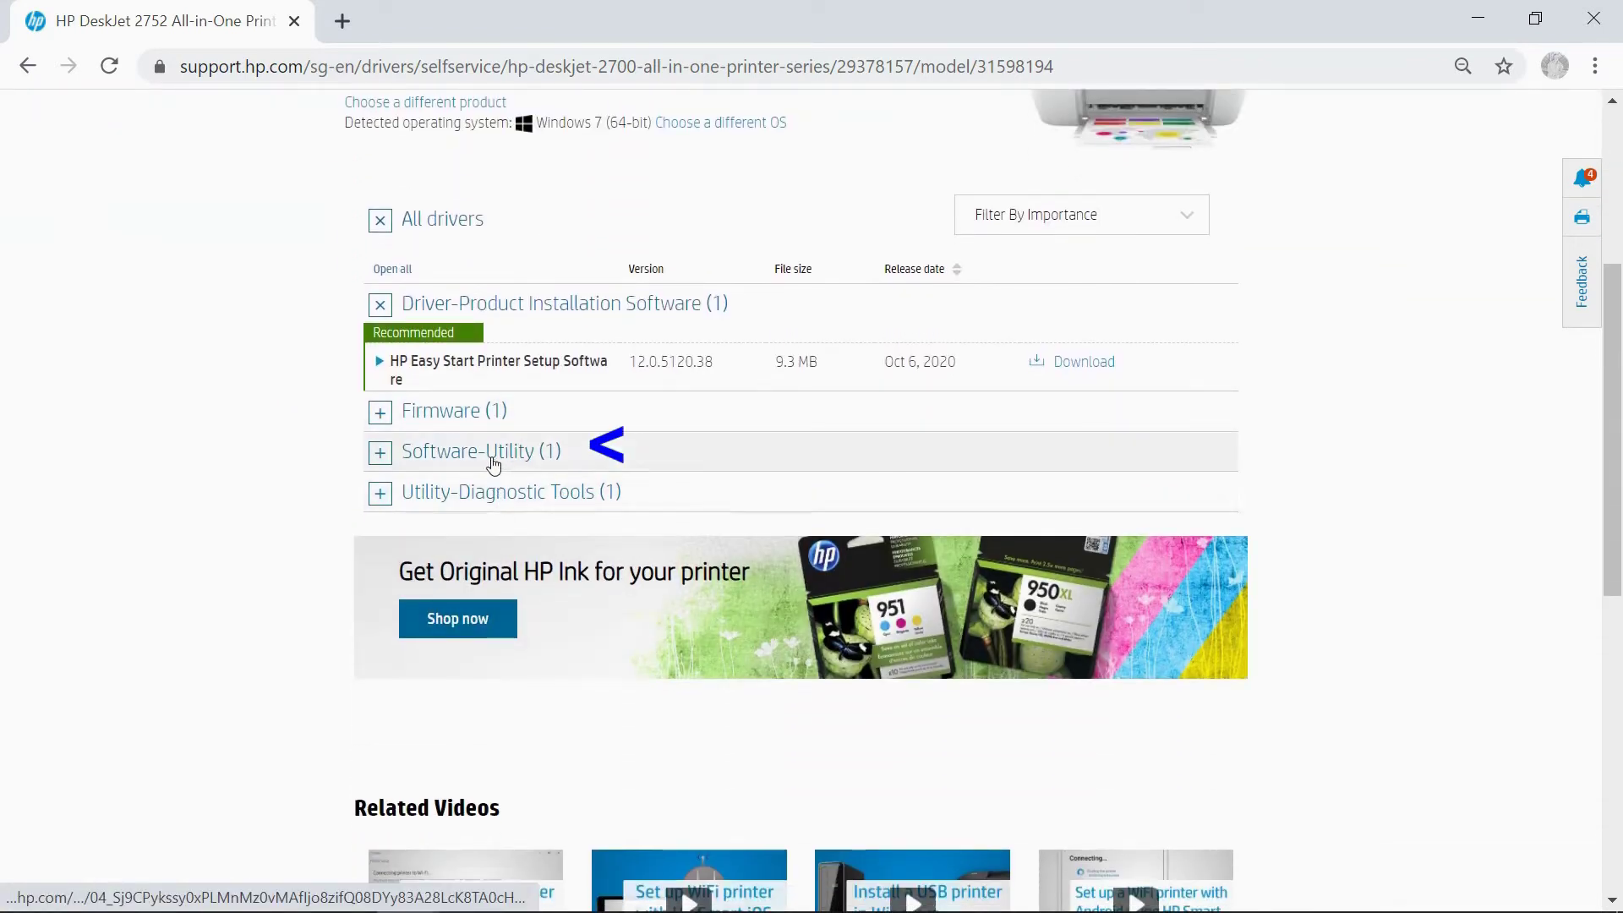
- Expand Software-Utility and open the HP Easy Start 'Offline Use Only' entry
click(495, 459)
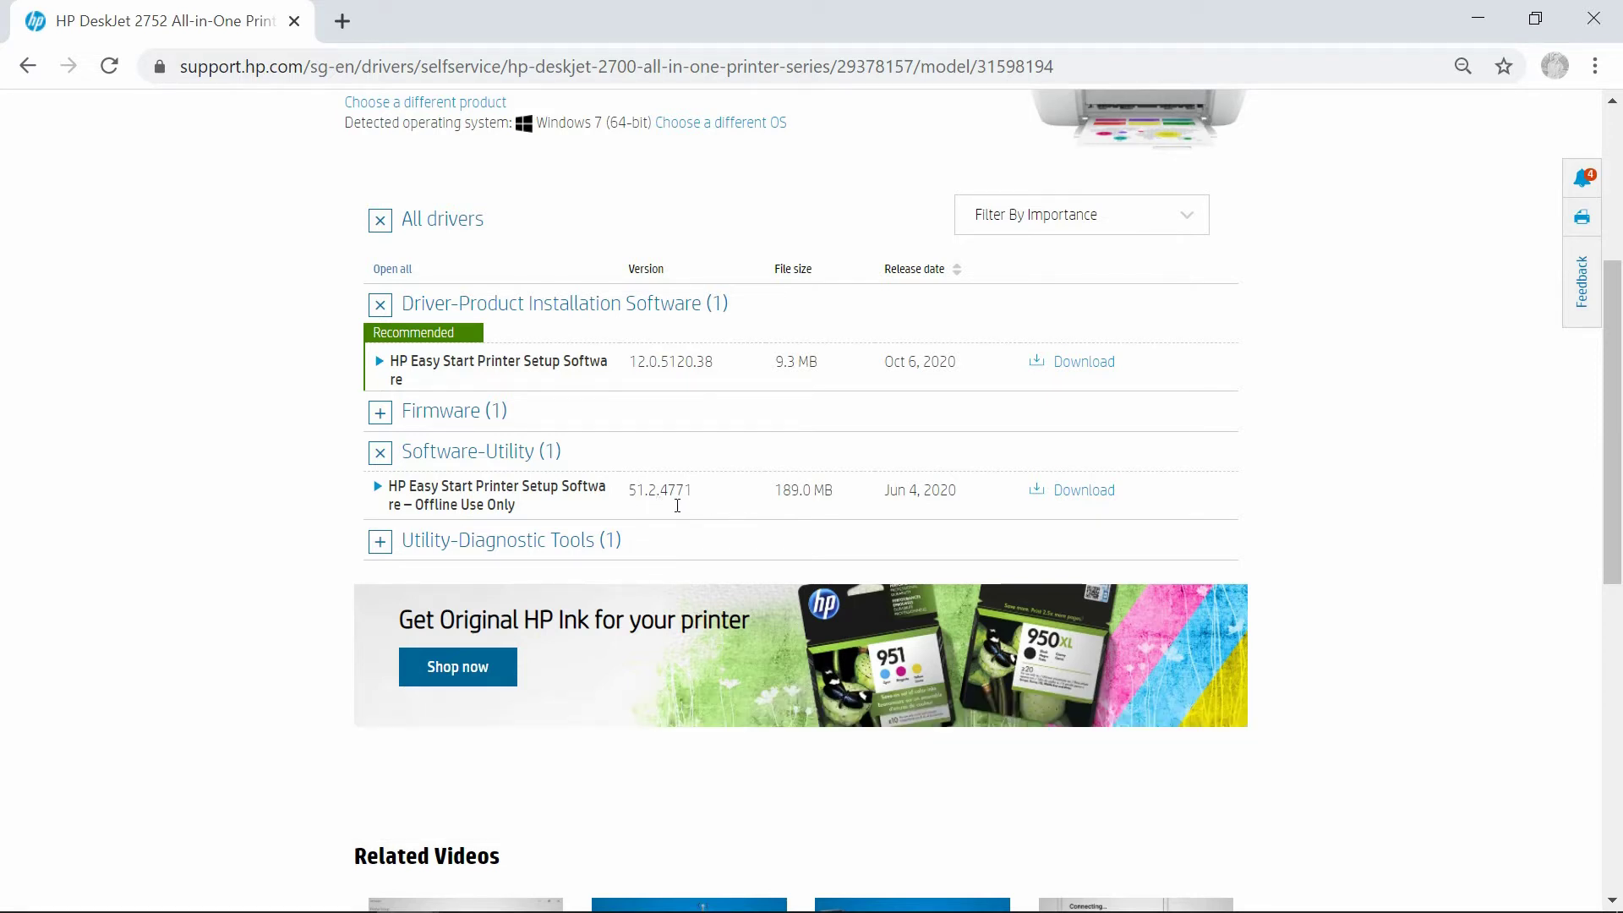
click(589, 494)
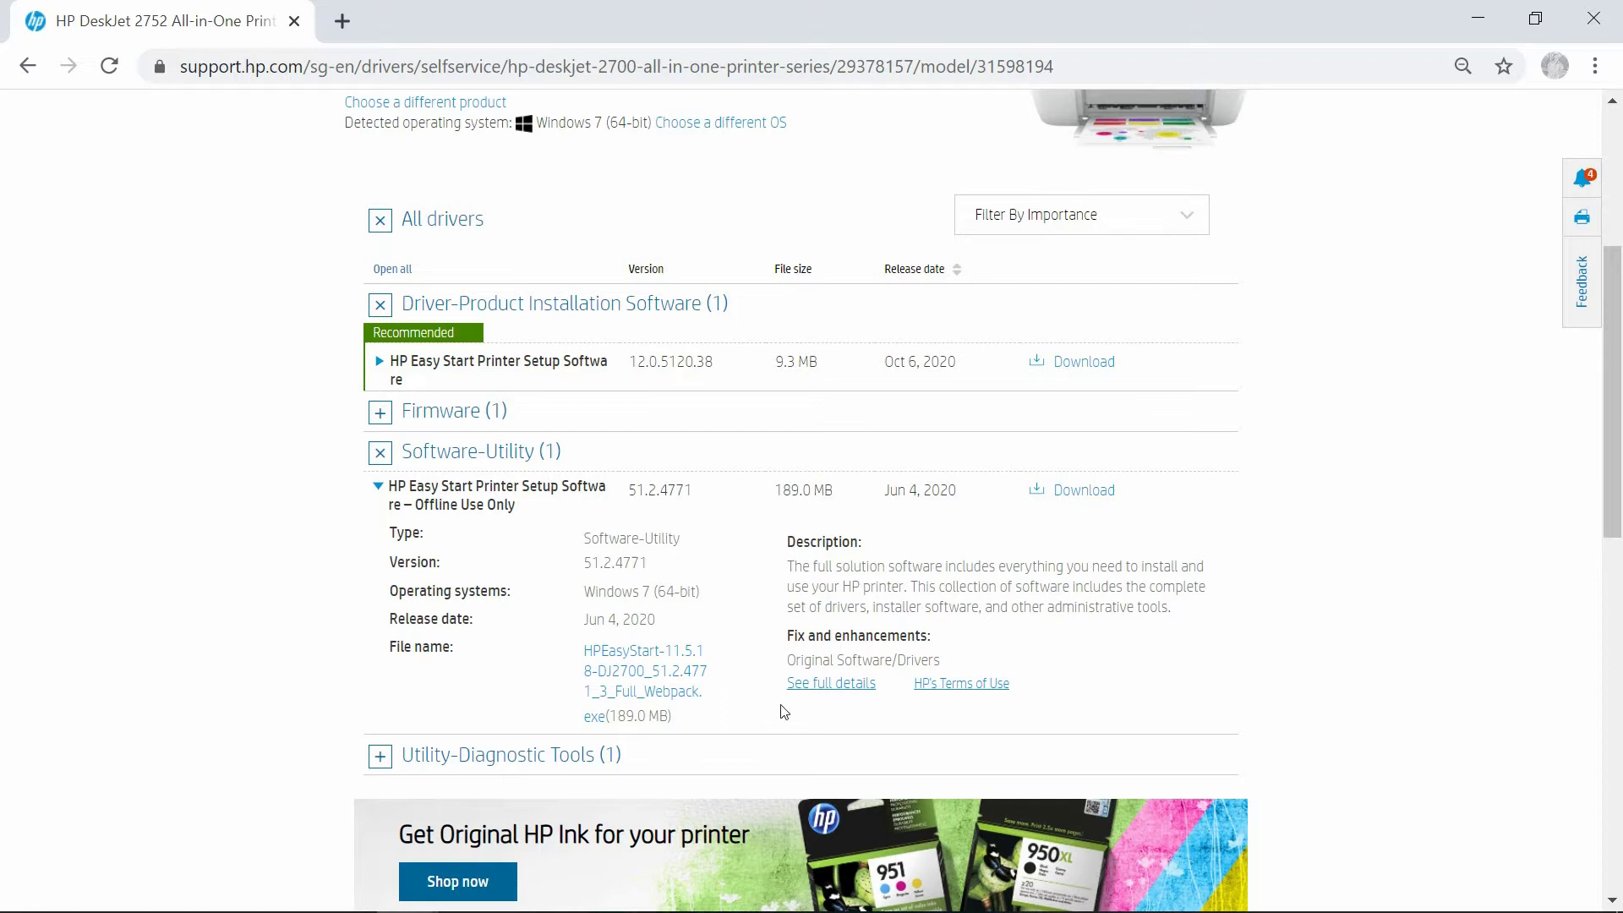
- Open the full details, view all operating systems, and download the 189 MB offline installer
click(841, 687)
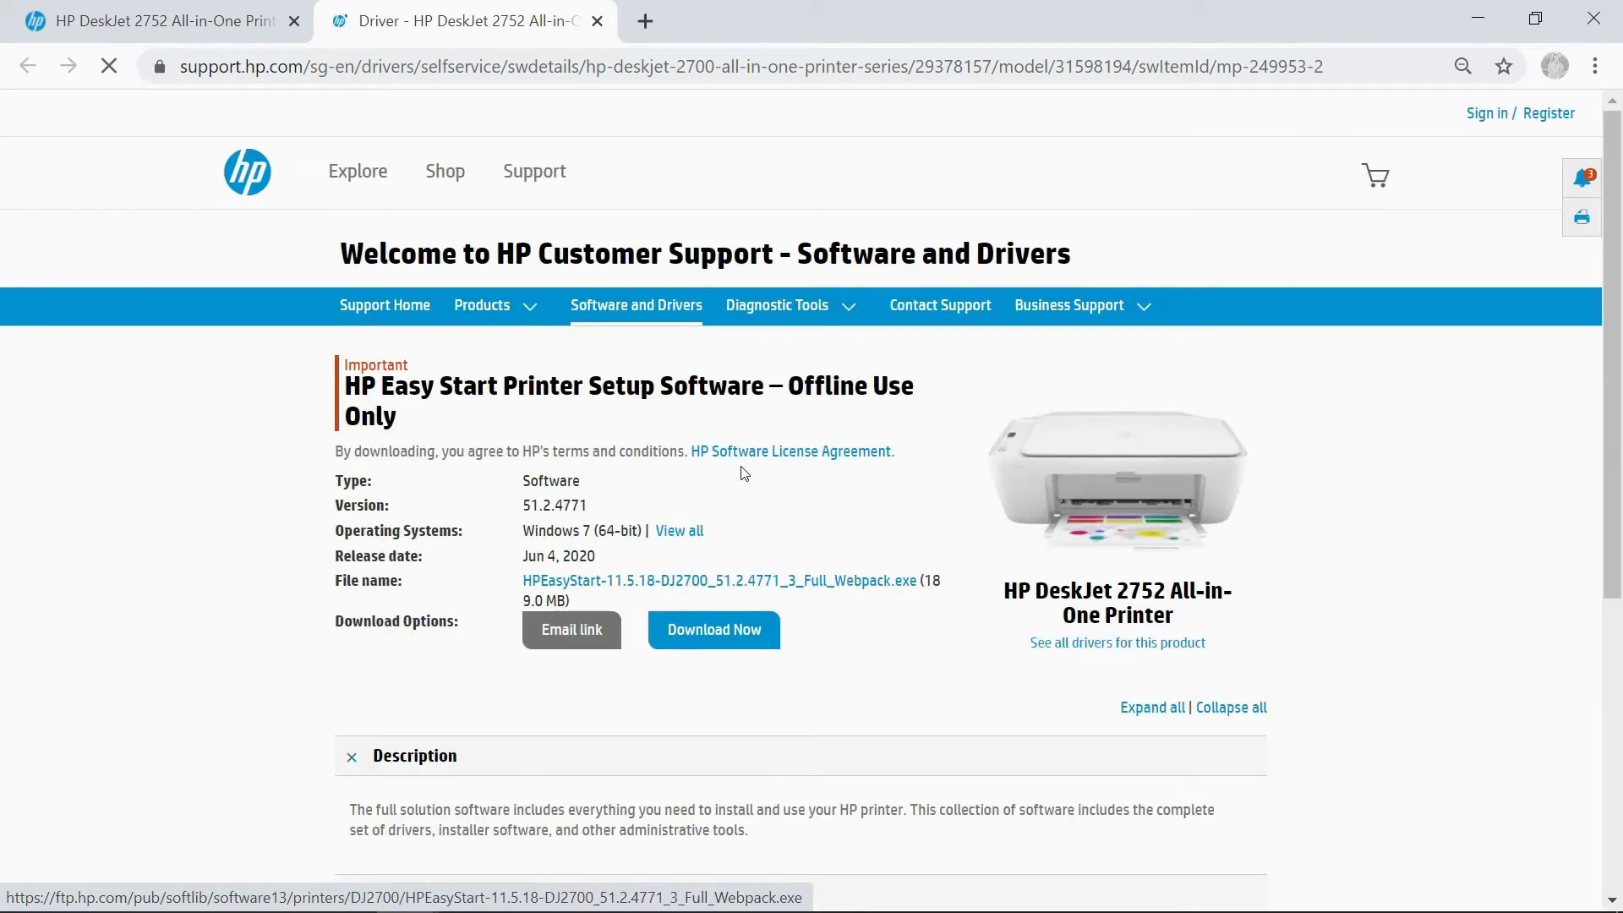
click(688, 533)
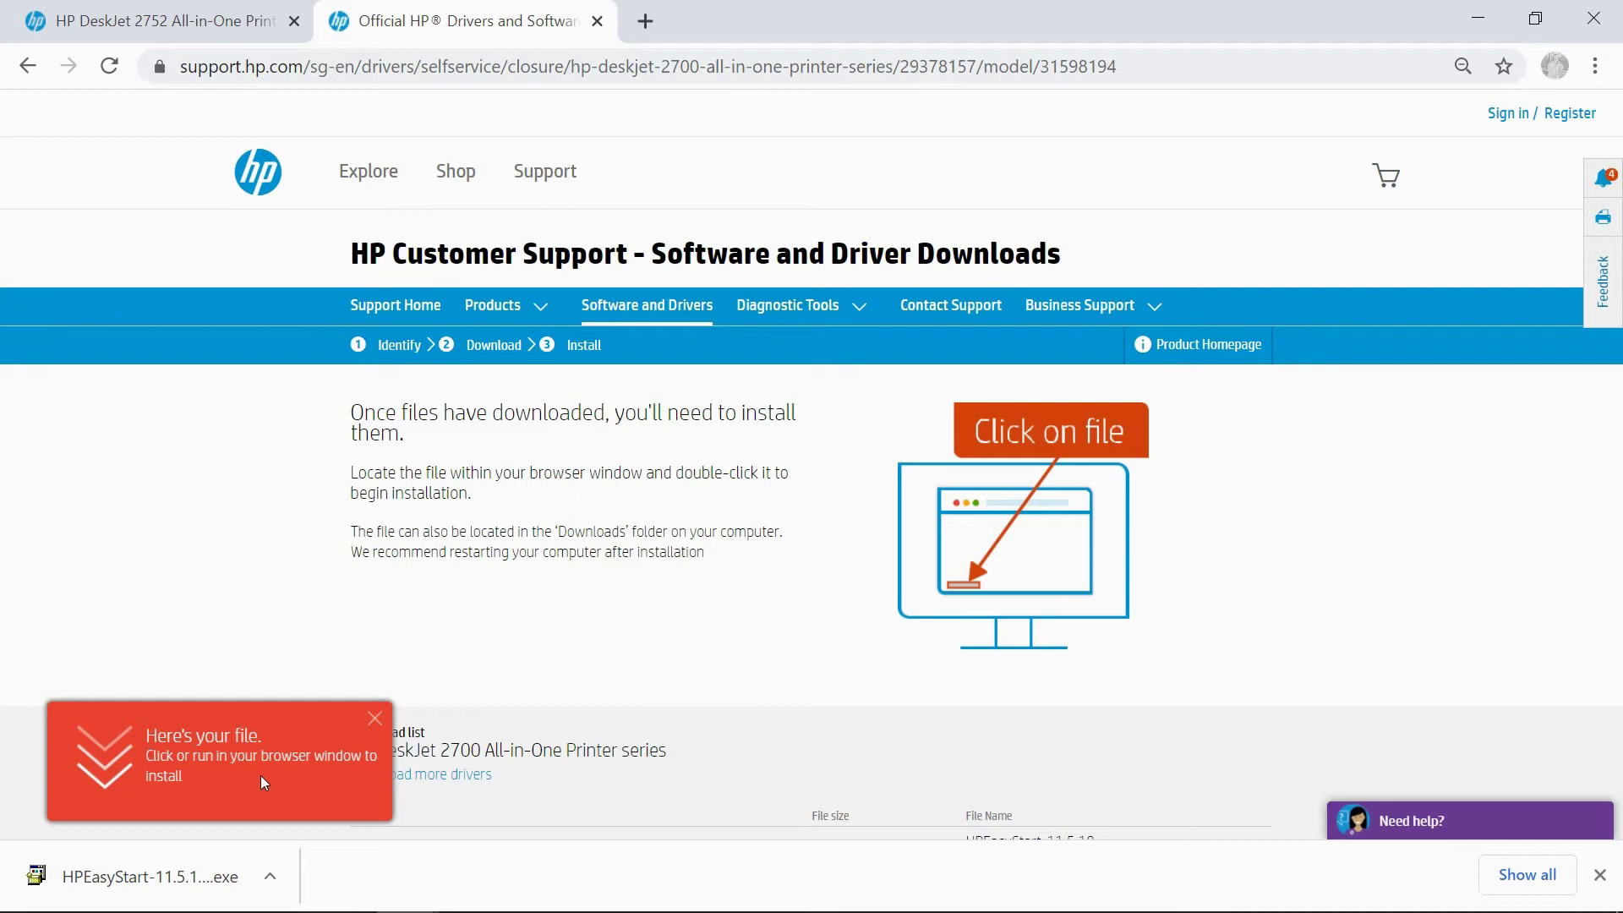
click(270, 876)
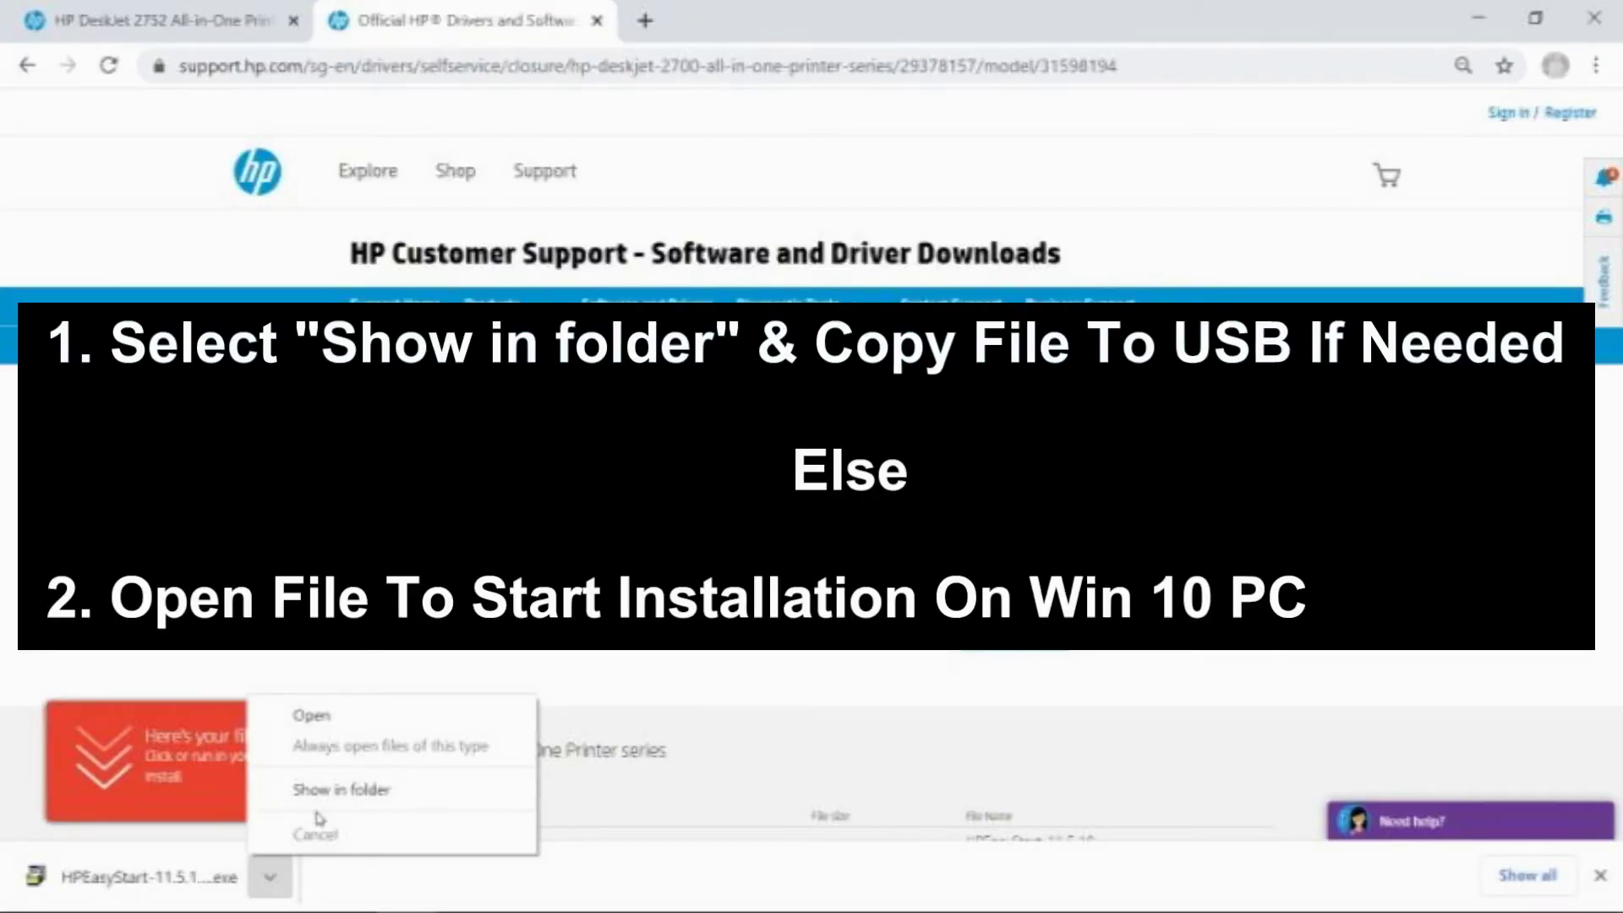
- Open the downloaded installer and minimize Chrome while it extracts
click(327, 716)
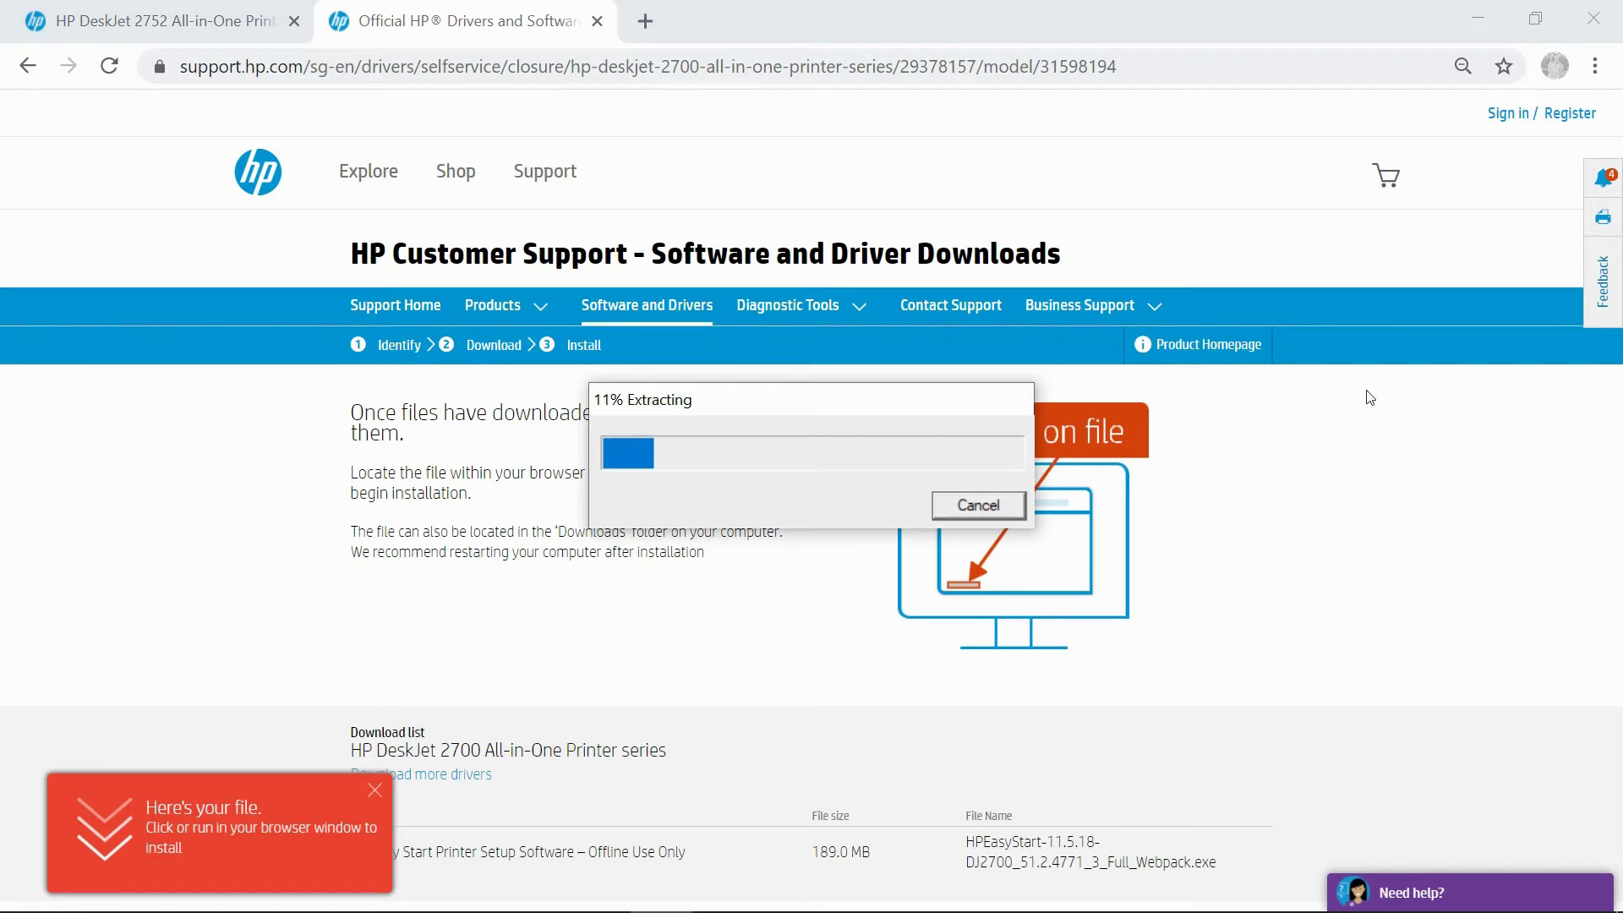
click(1490, 20)
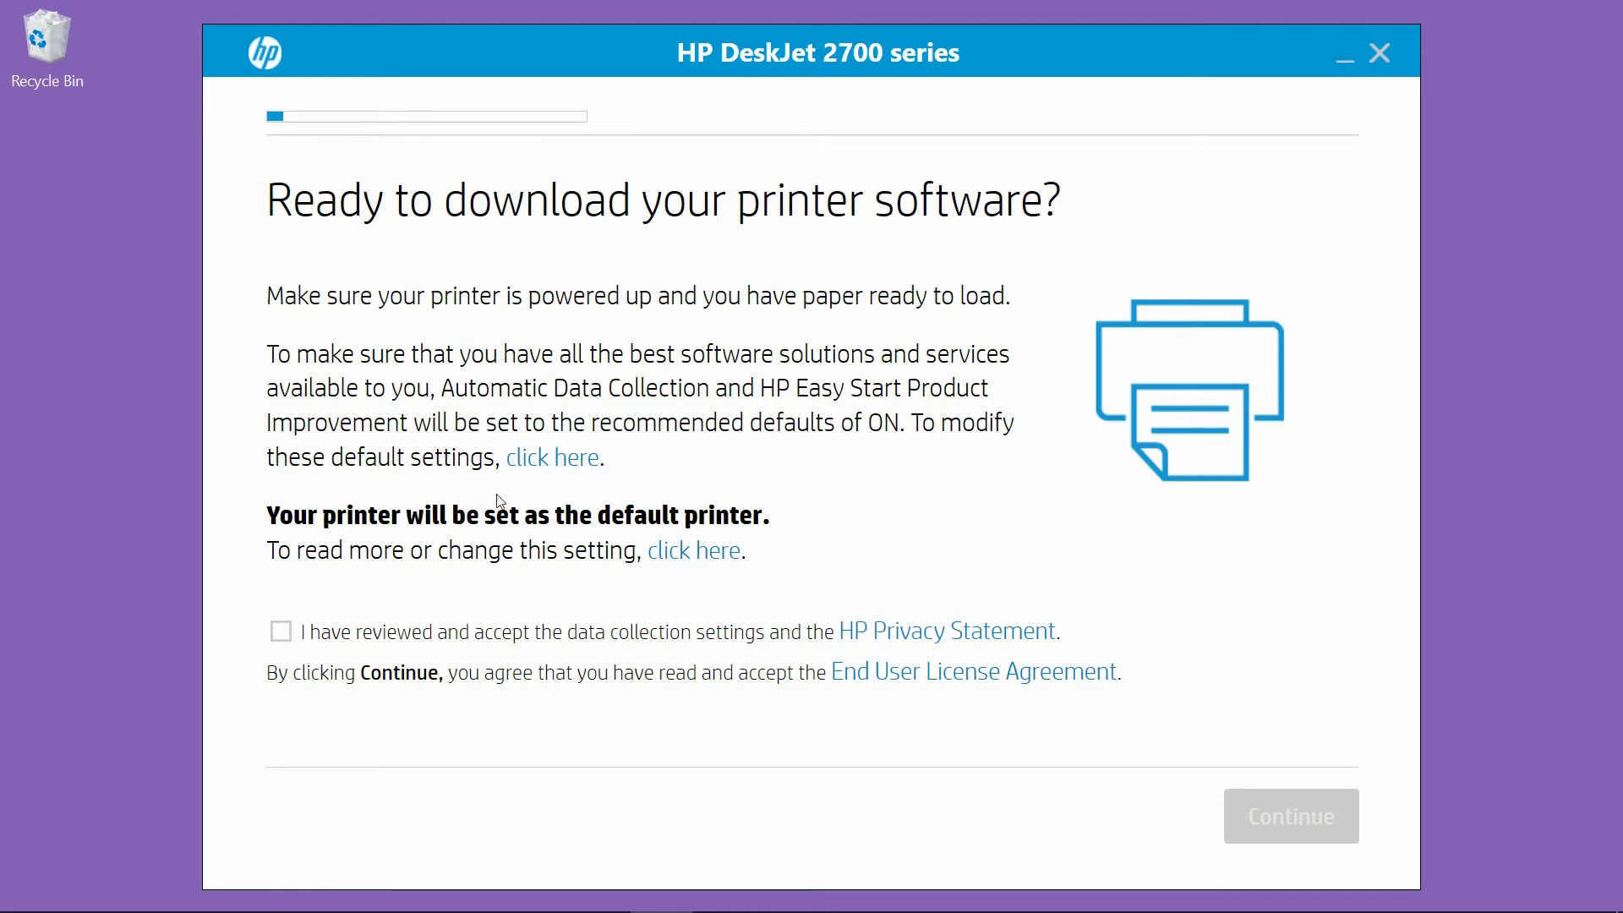
- Accept the data collection terms and continue with the found DeskJet 2700 printer
click(282, 632)
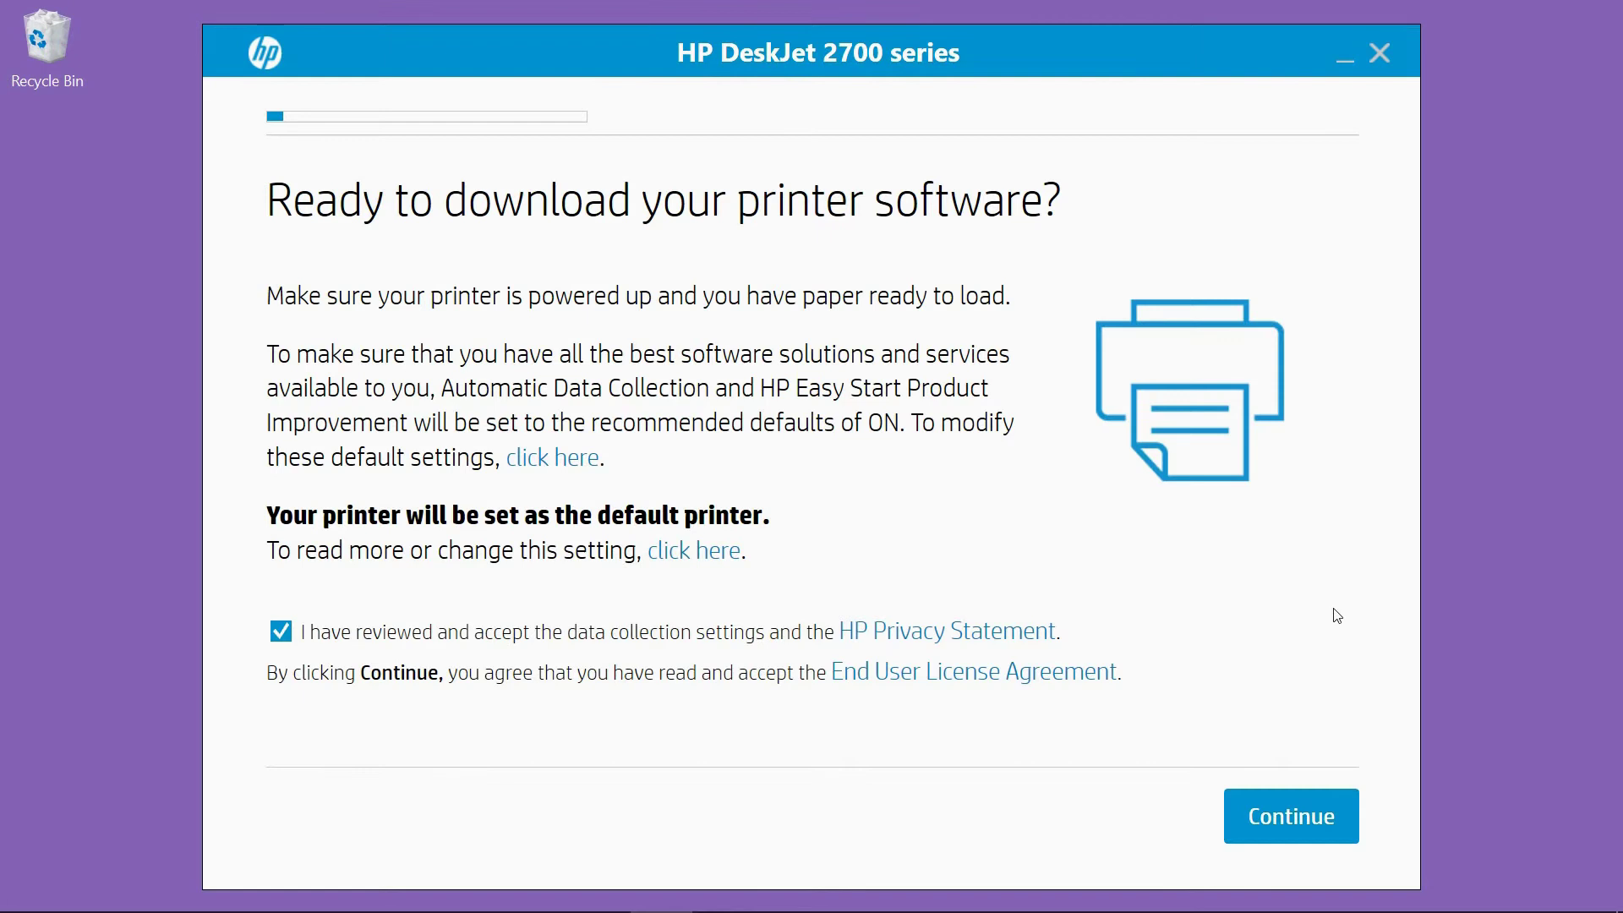
click(1293, 812)
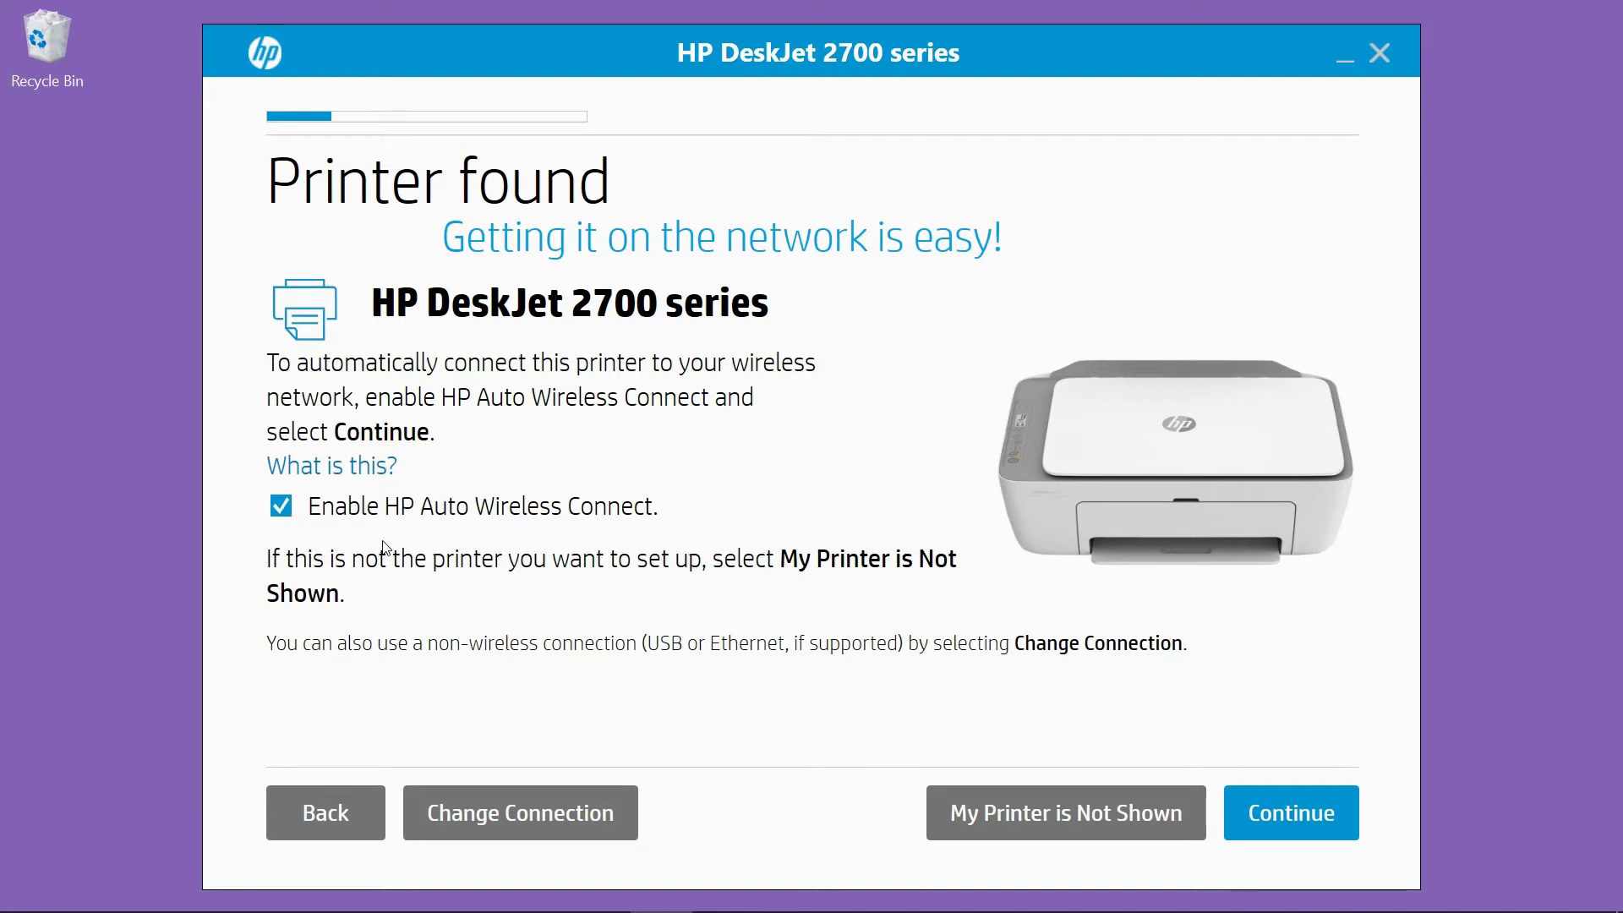
click(1294, 804)
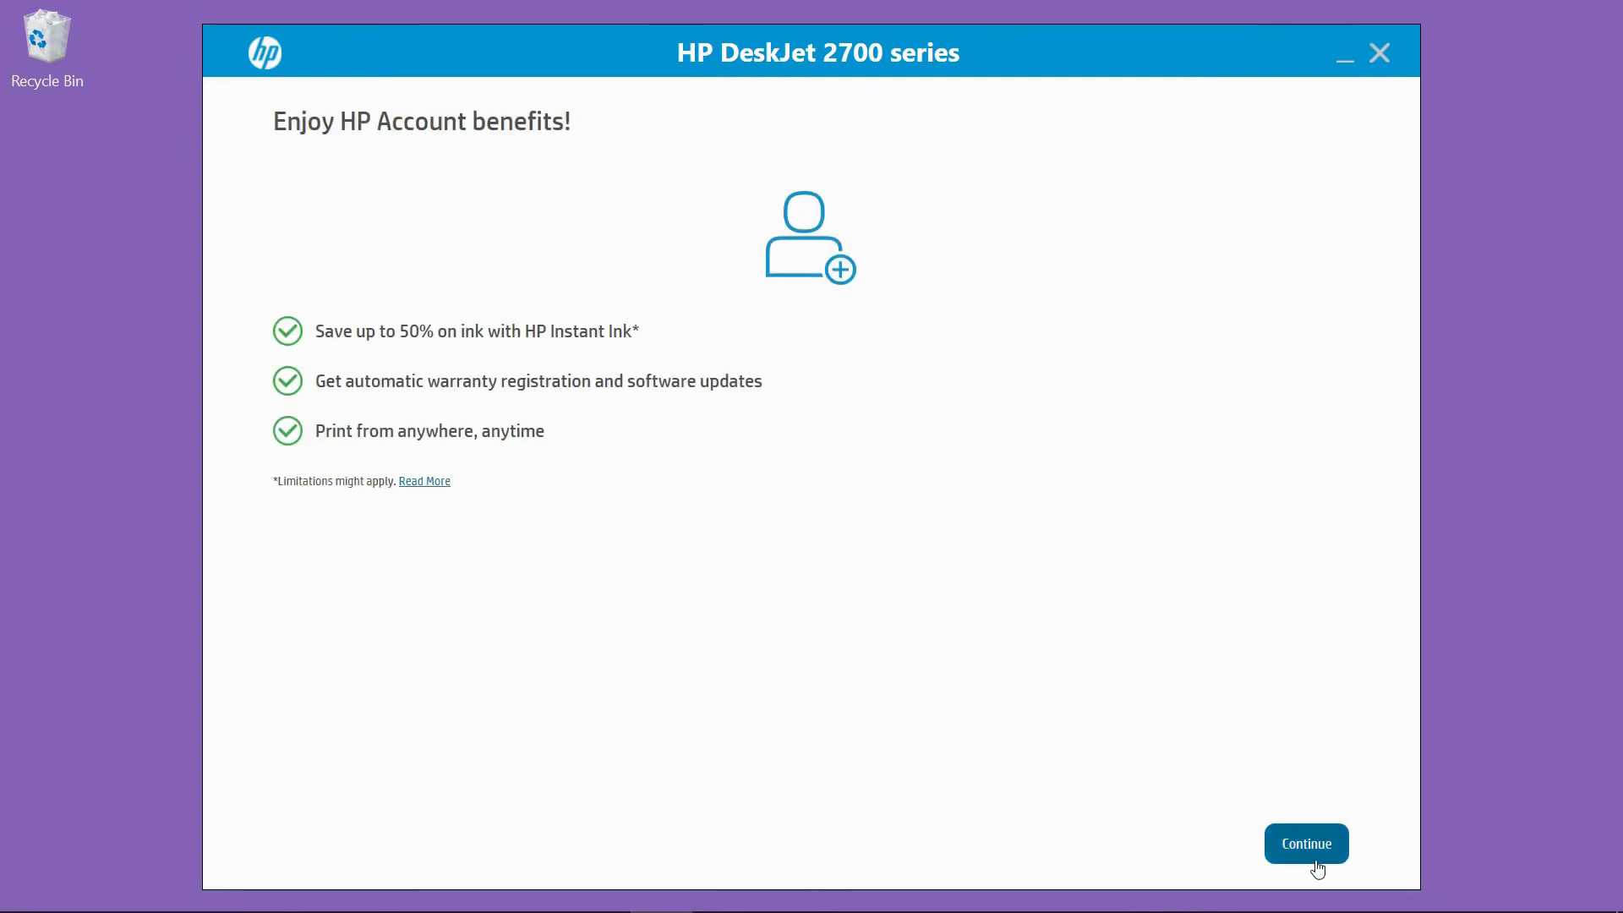
- Continue past HP Account benefits and close the HP Login window without signing up
click(1314, 847)
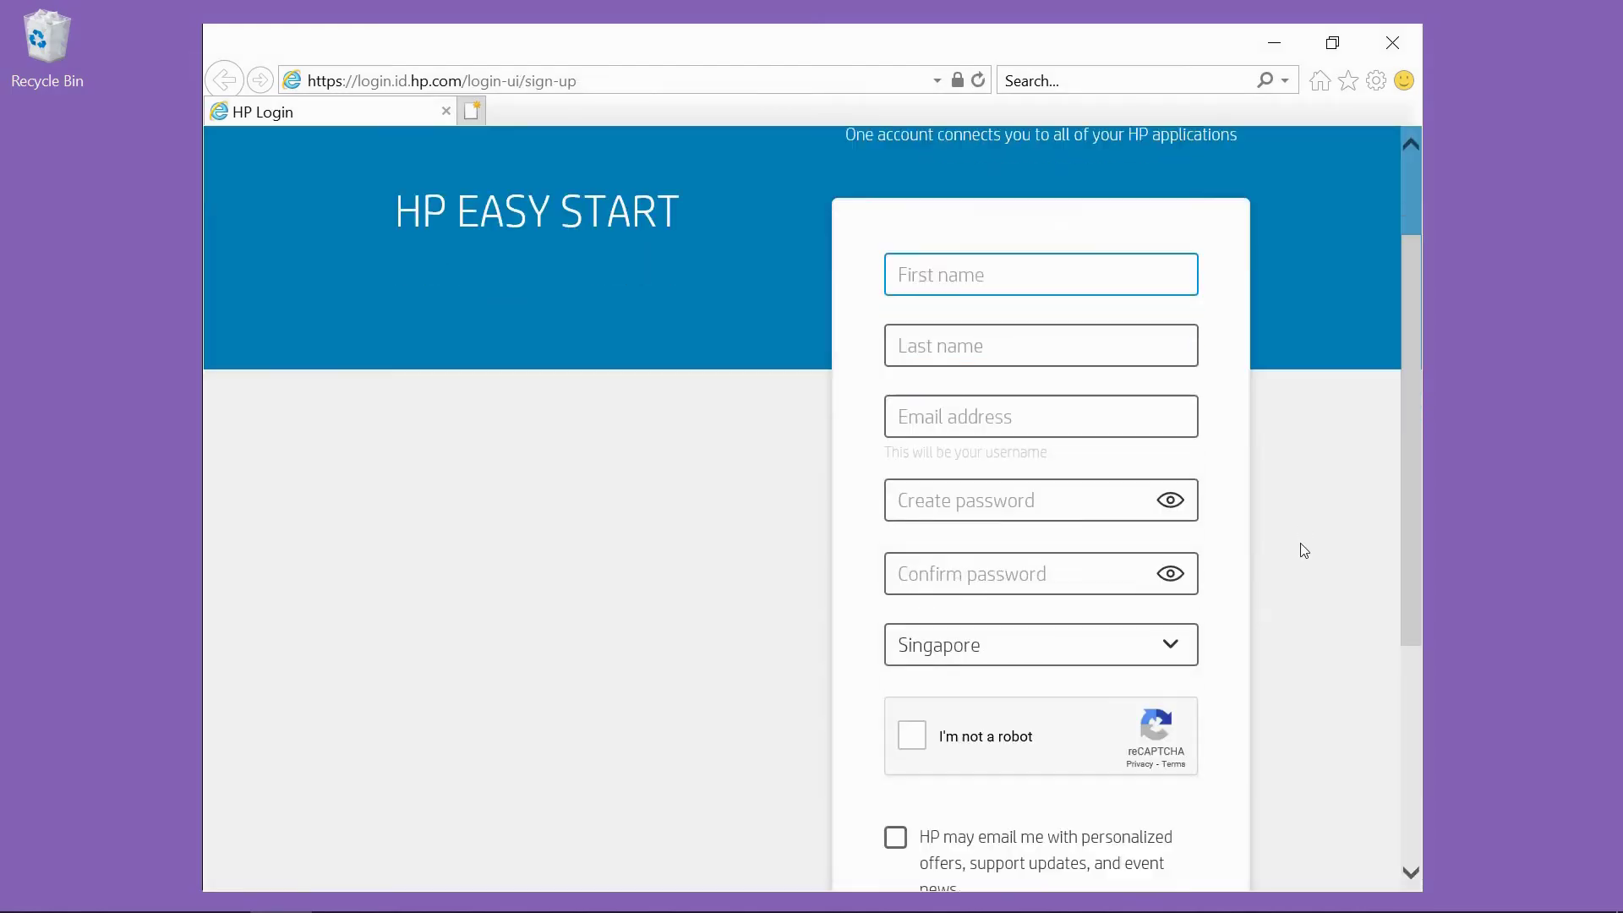
scroll(1300, 551, down, 1)
scroll(1297, 545, up, 2)
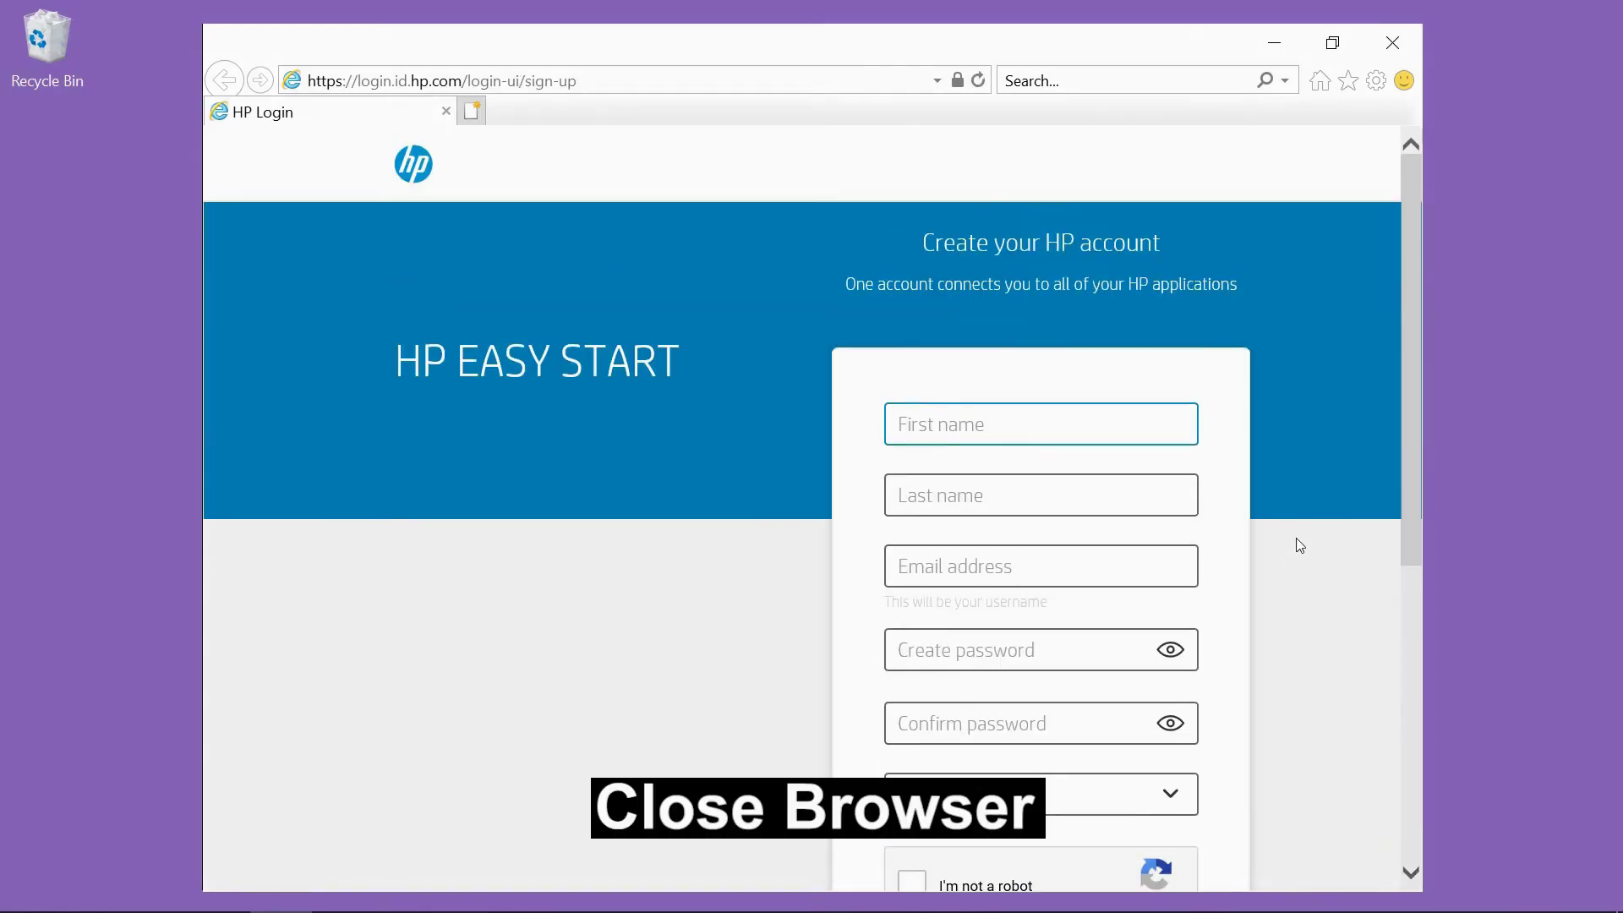
click(1397, 42)
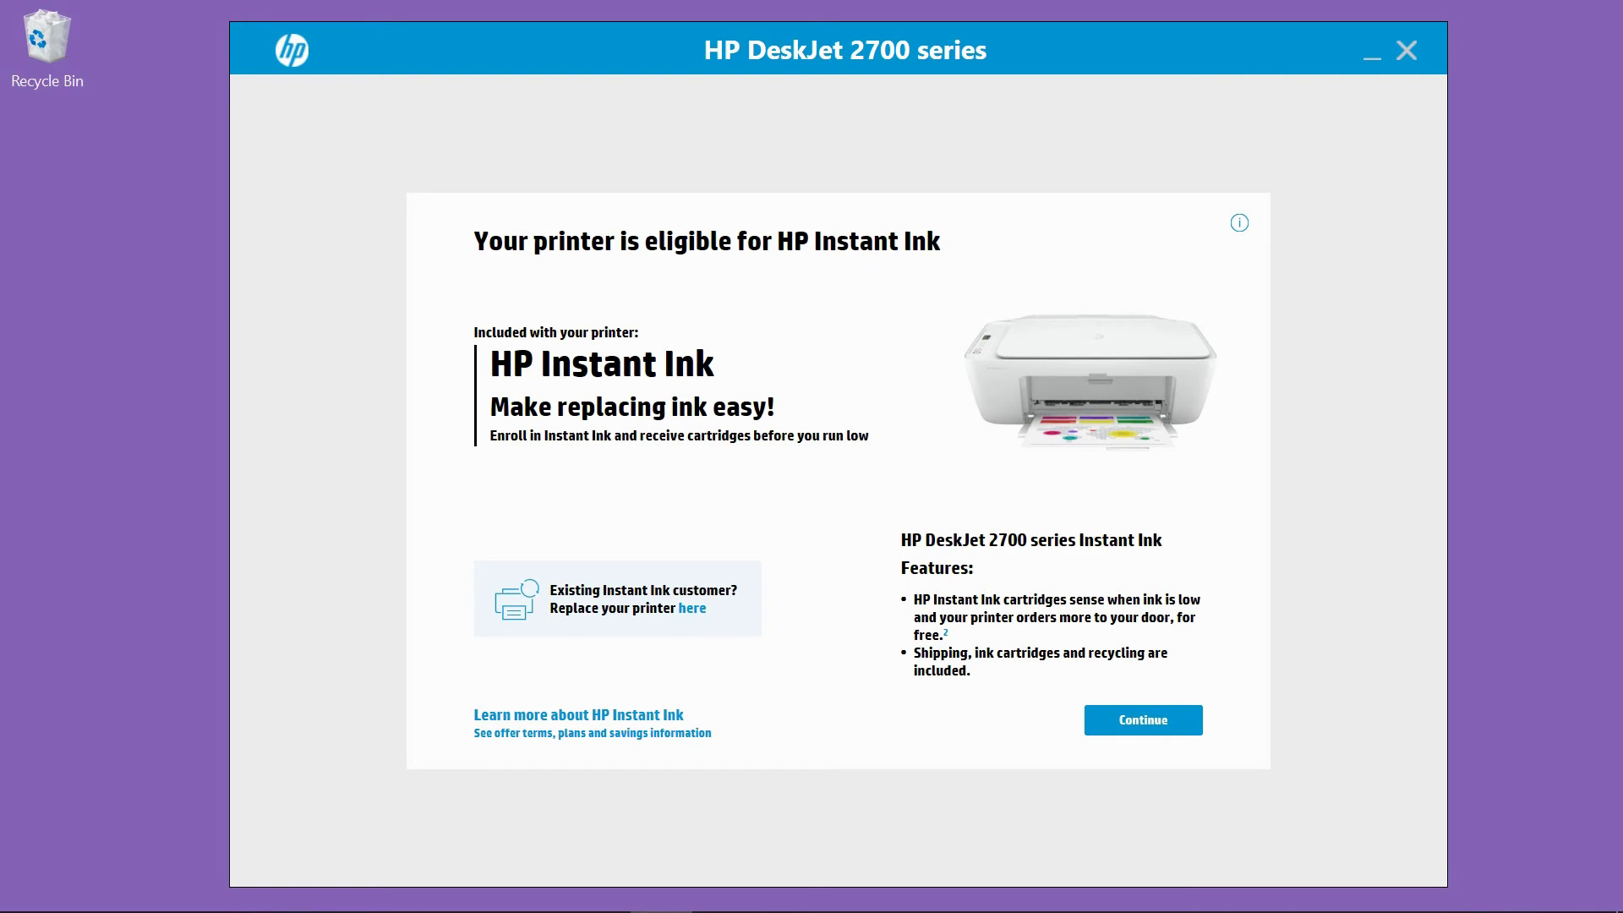
- Choose No Instant Ink and confirm declining the plan
click(1146, 723)
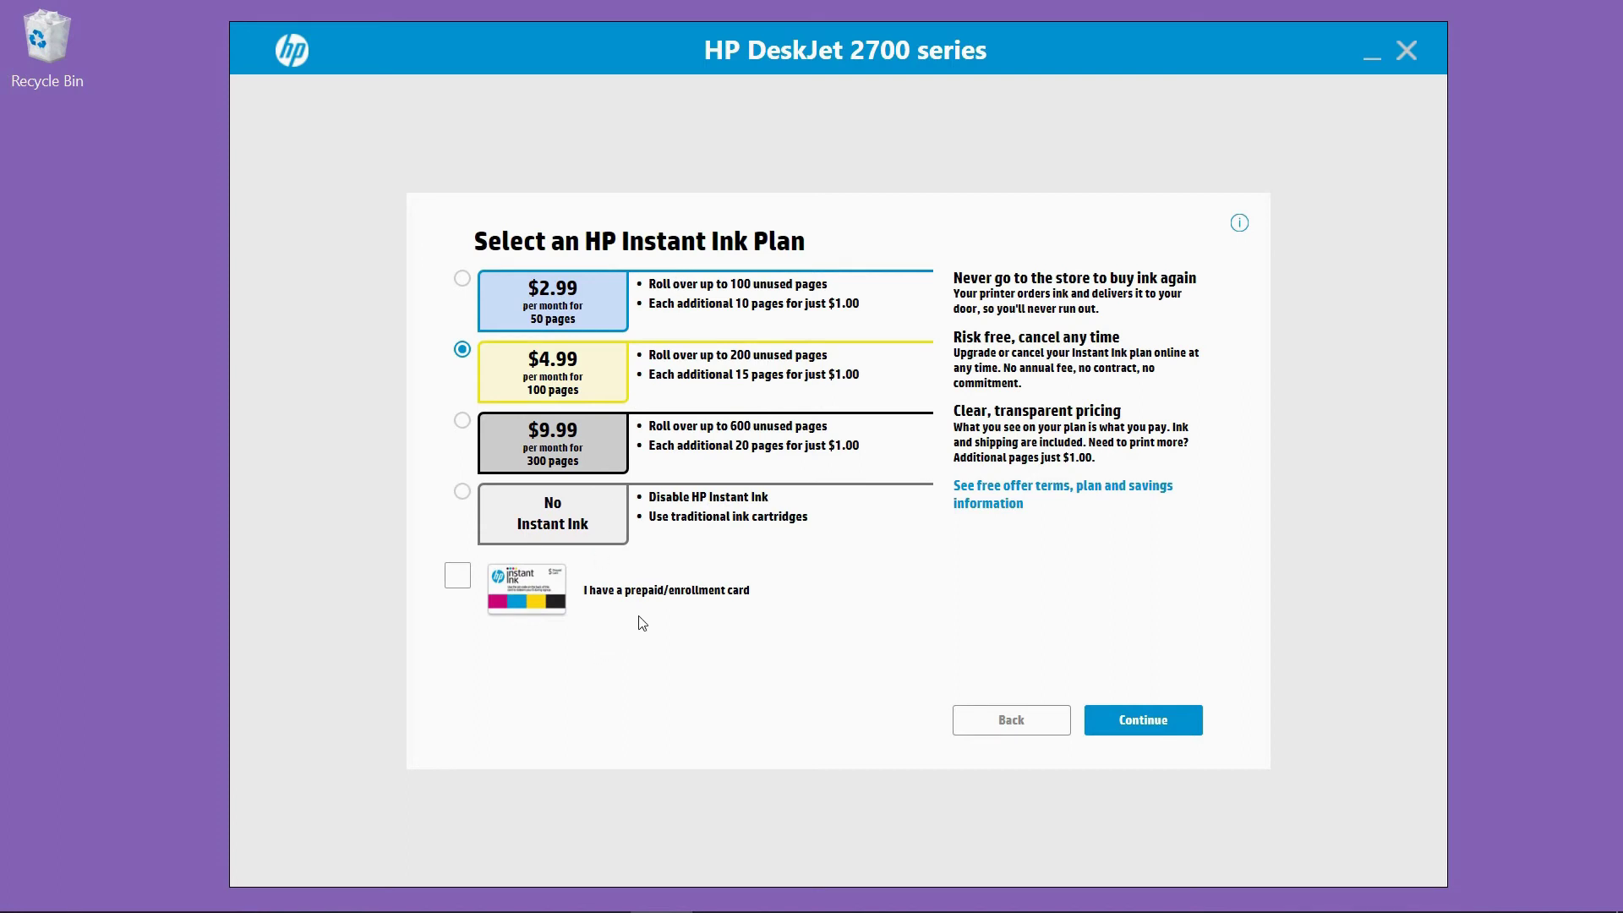
click(468, 493)
click(1183, 721)
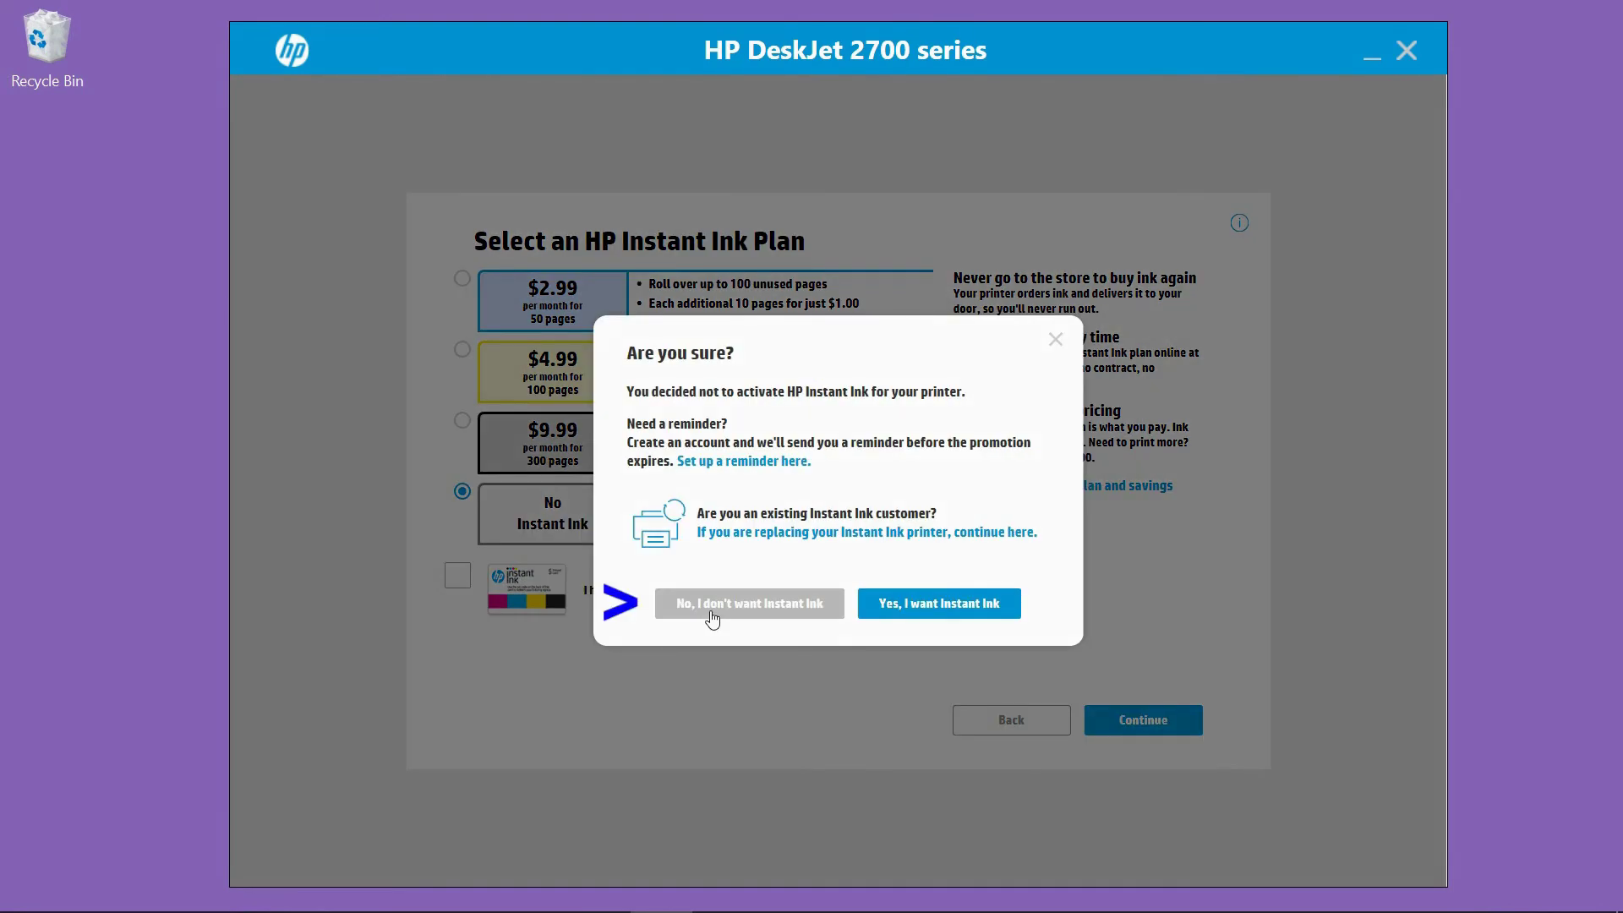
click(712, 617)
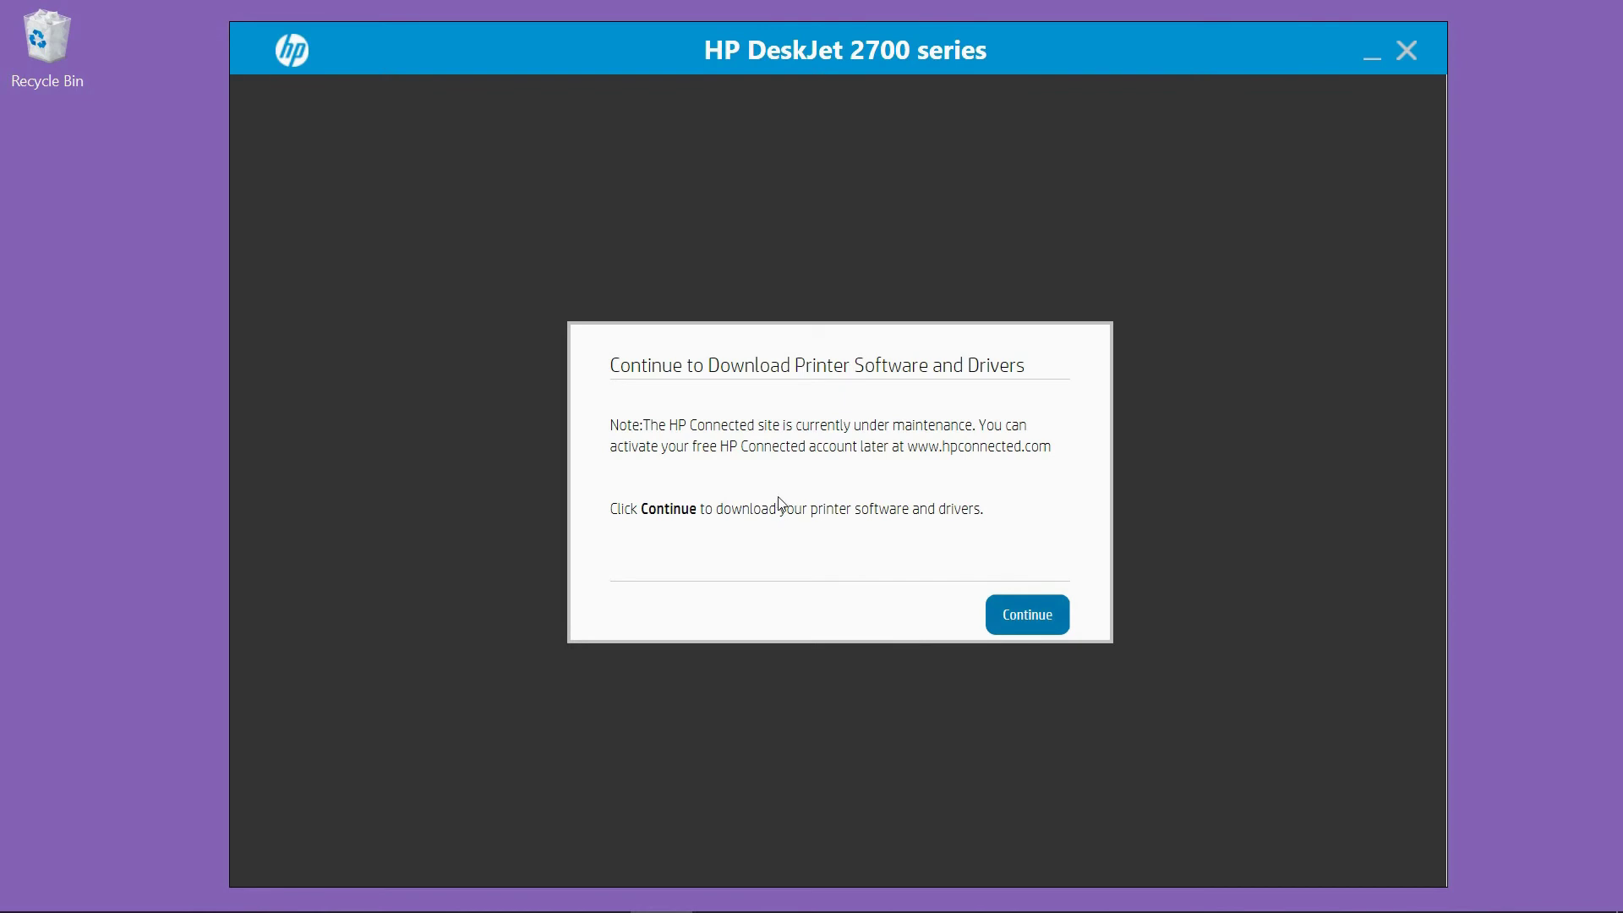
- Dismiss the maintenance notice and submit postal code 123456 as the printer location
click(1030, 619)
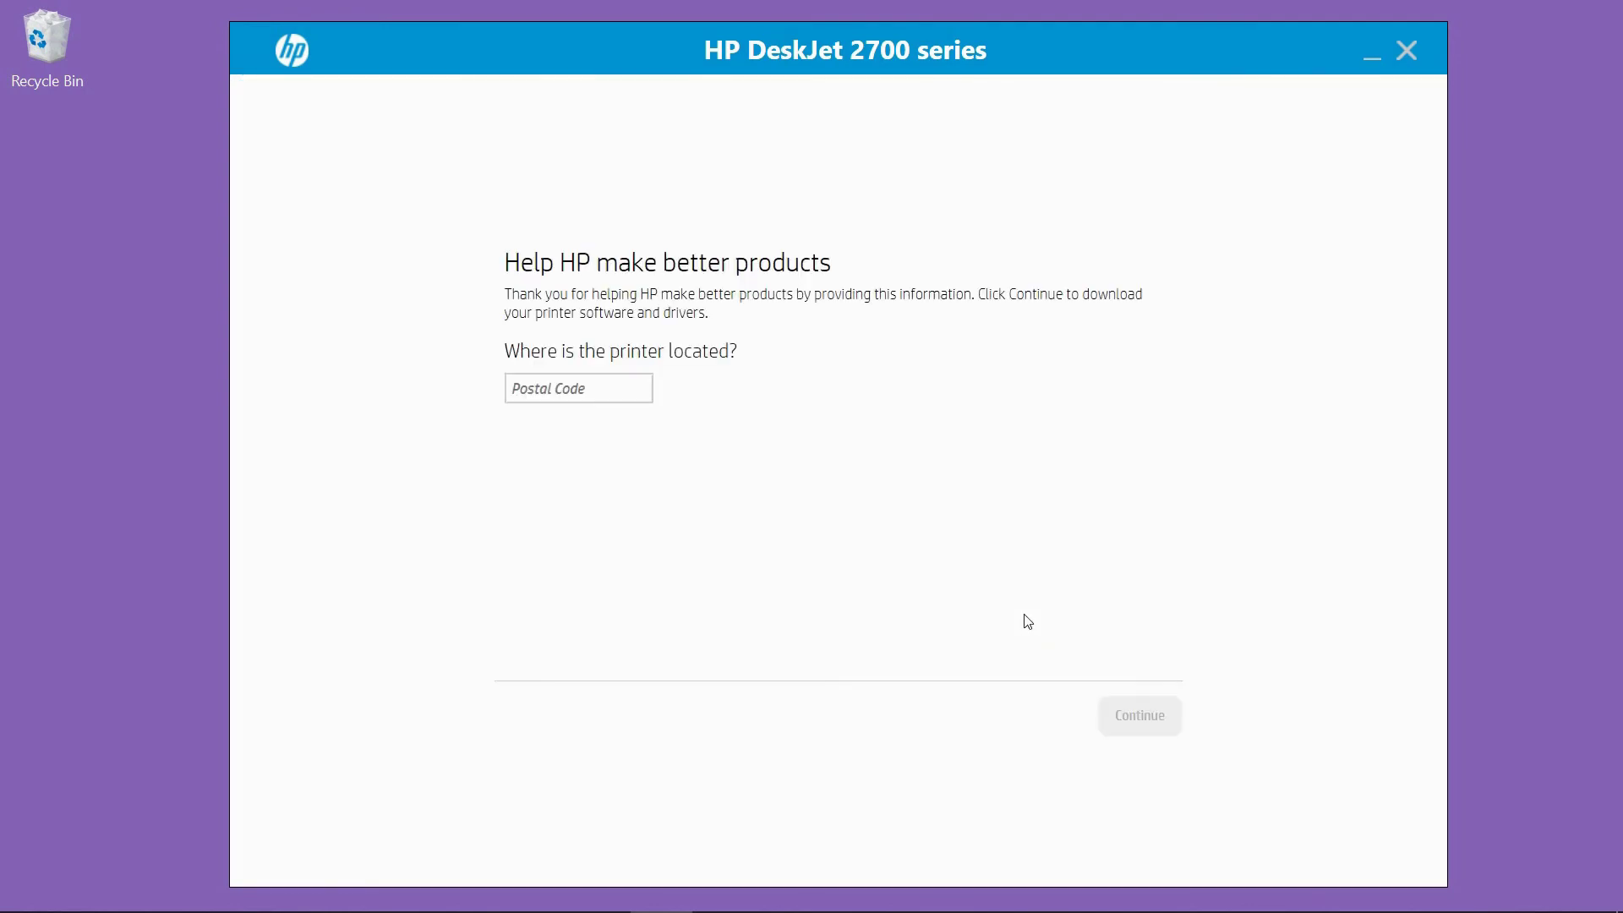
click(593, 388)
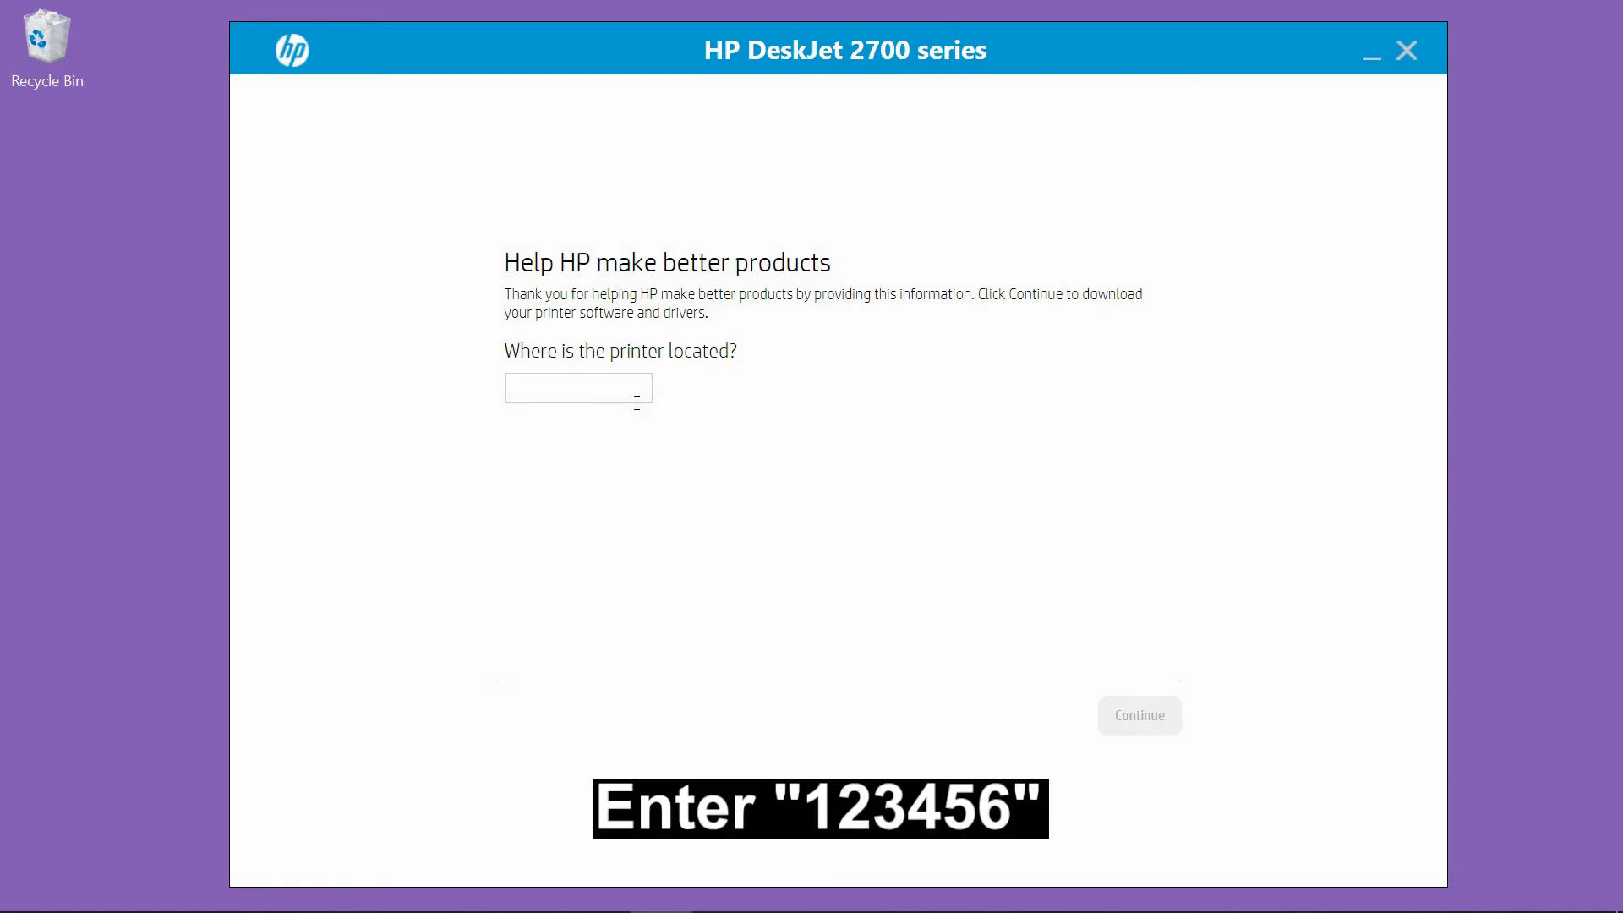
text(123456)
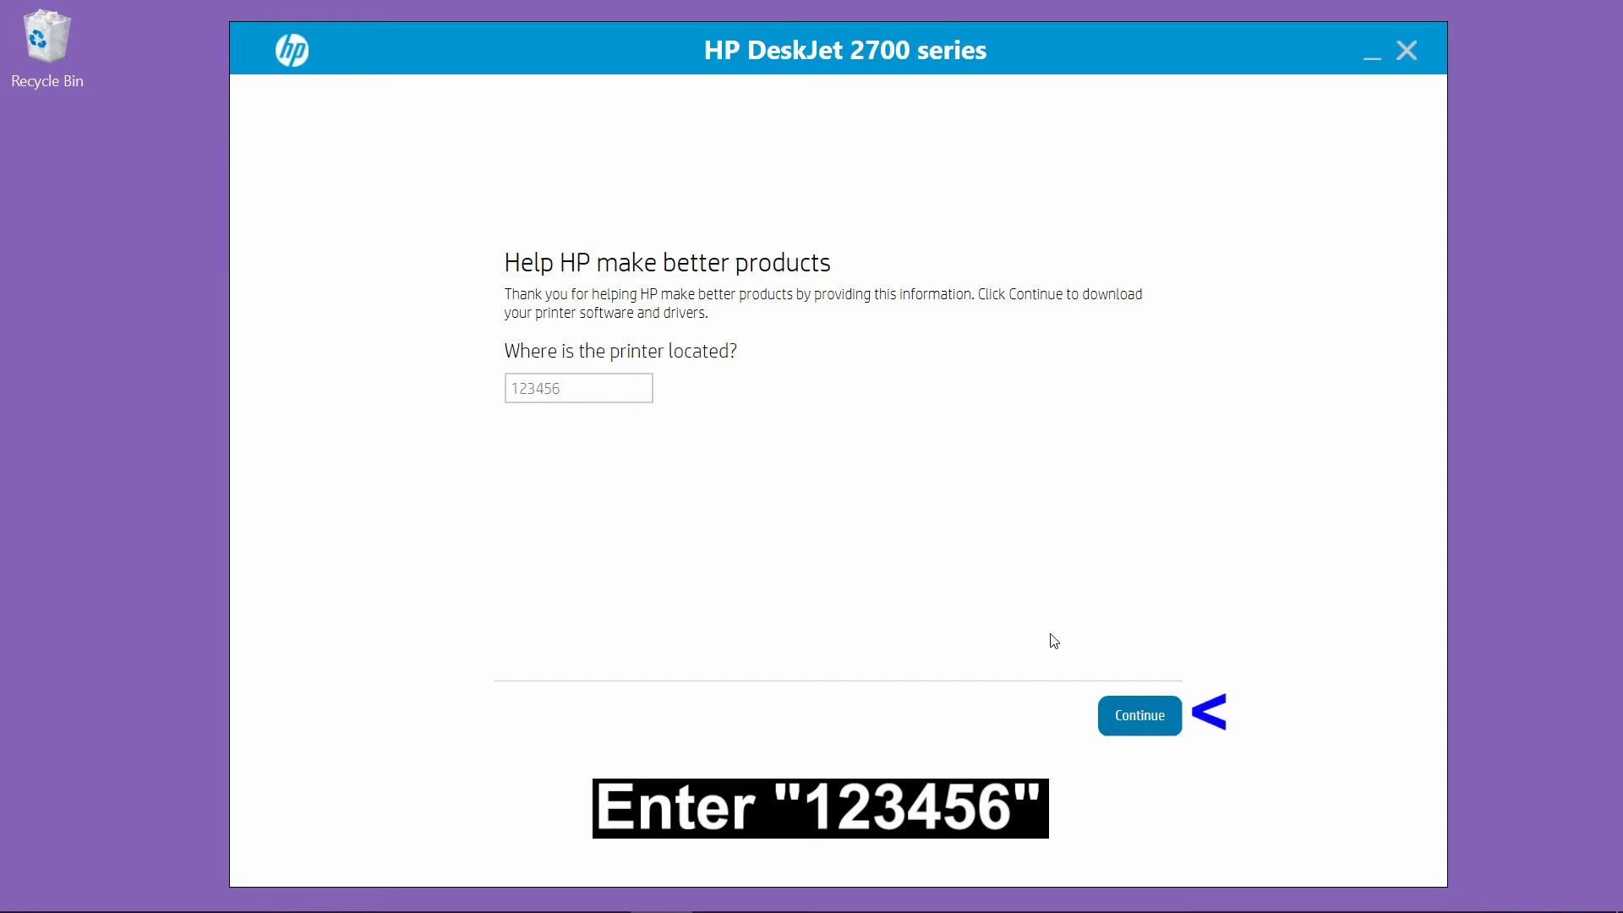
click(1157, 723)
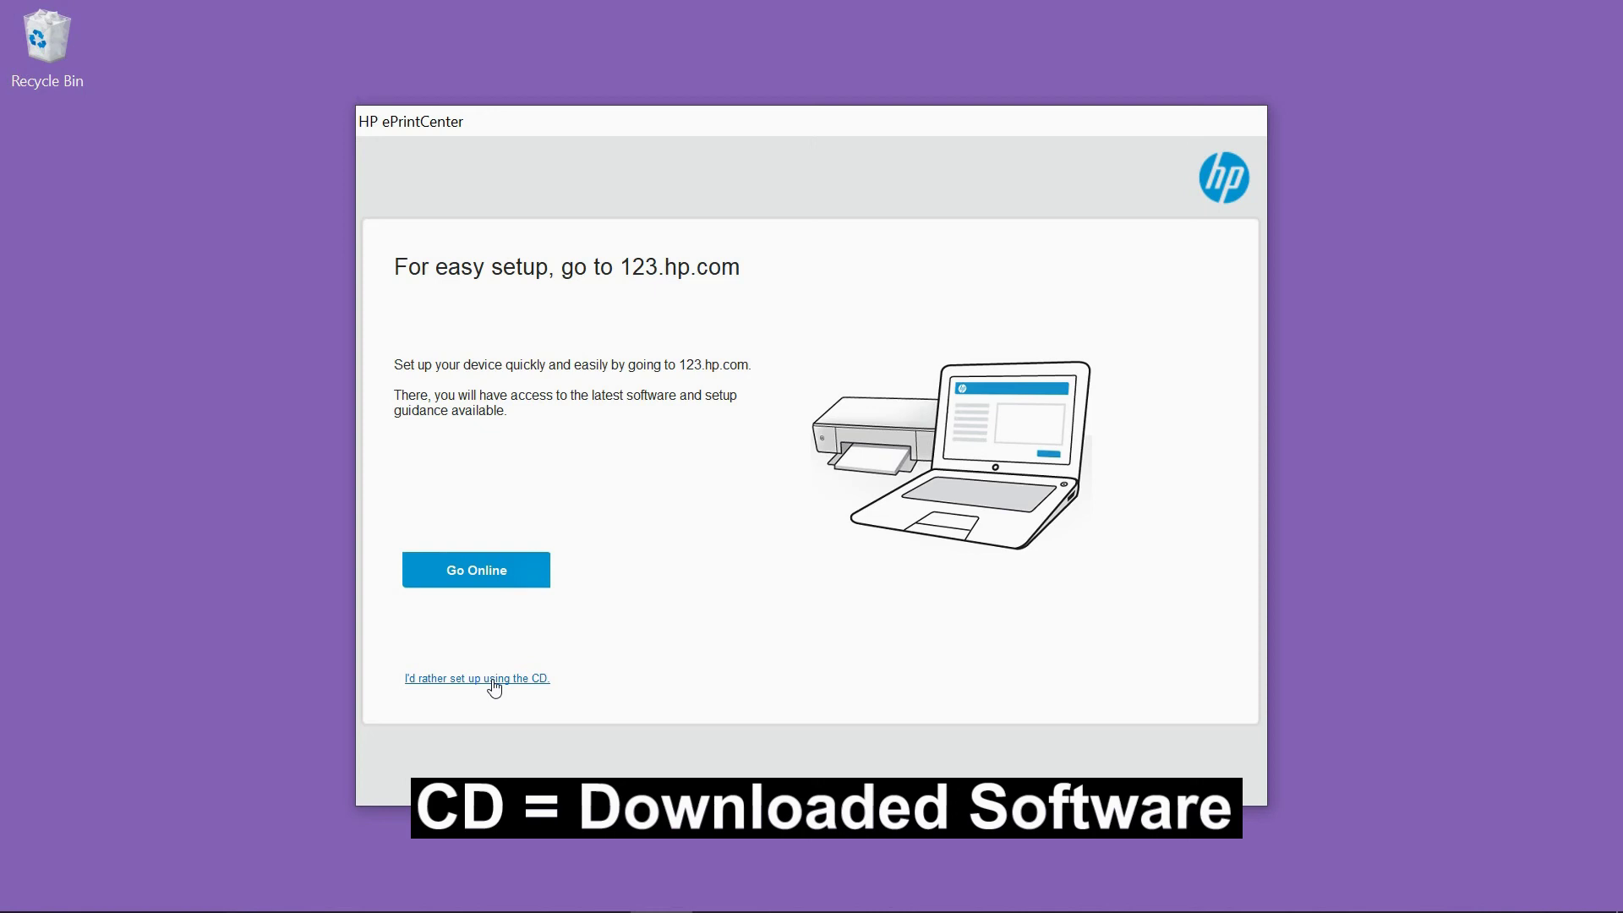
- Choose the 'I'd rather set up using the CD' option to install the DeskJet 2700 software
click(491, 680)
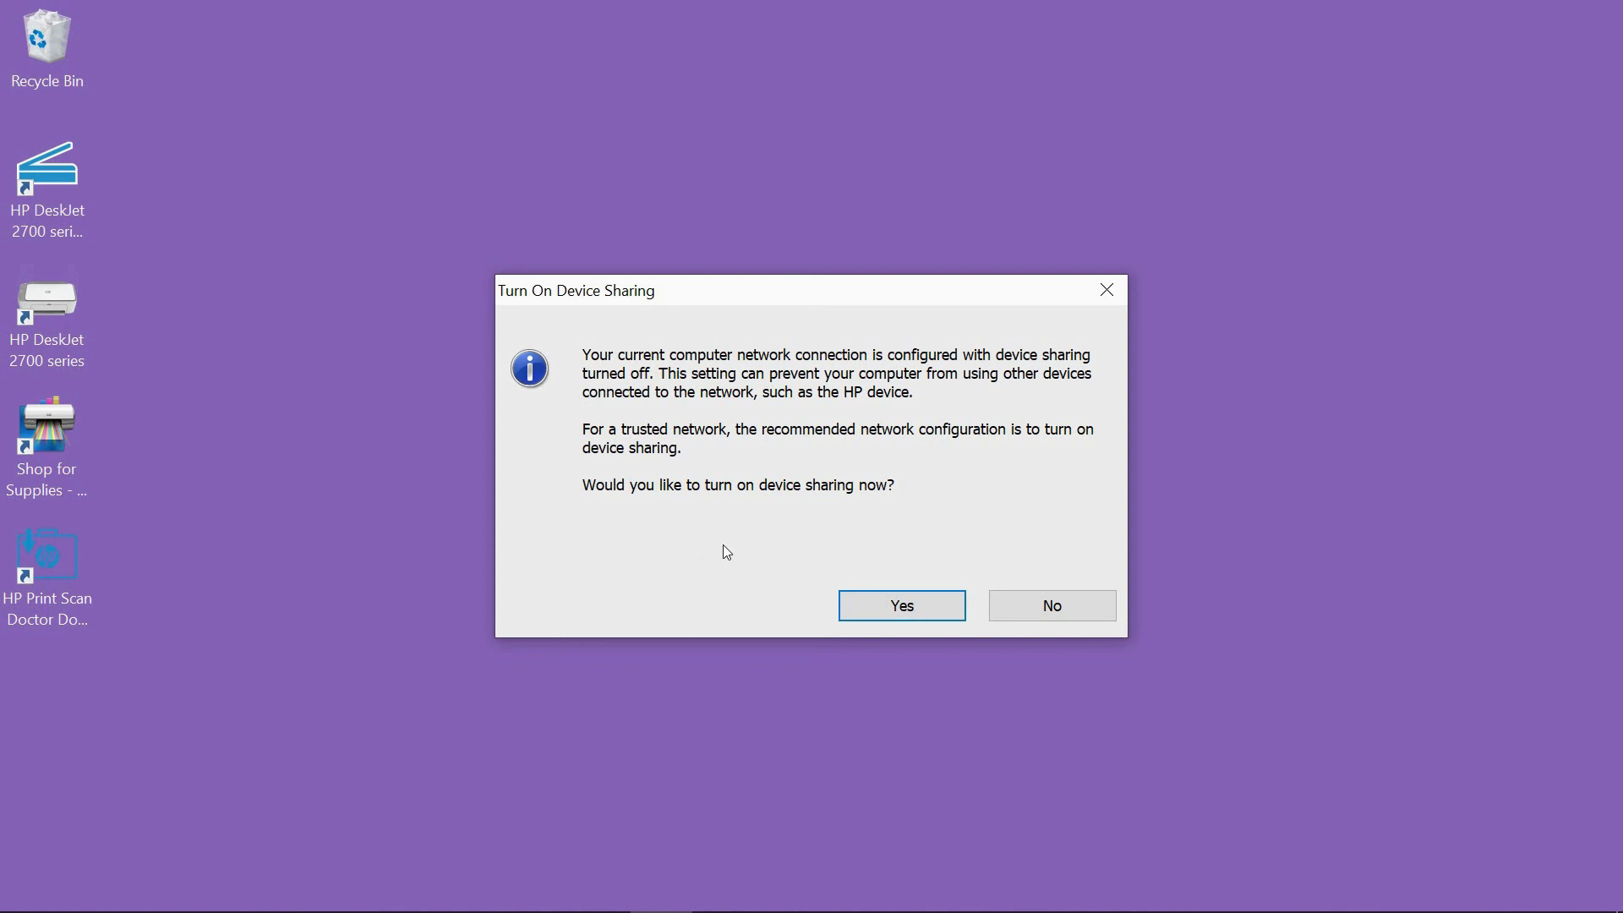
- Turn on device sharing, then close the completed setup window and confirm leaving
click(923, 620)
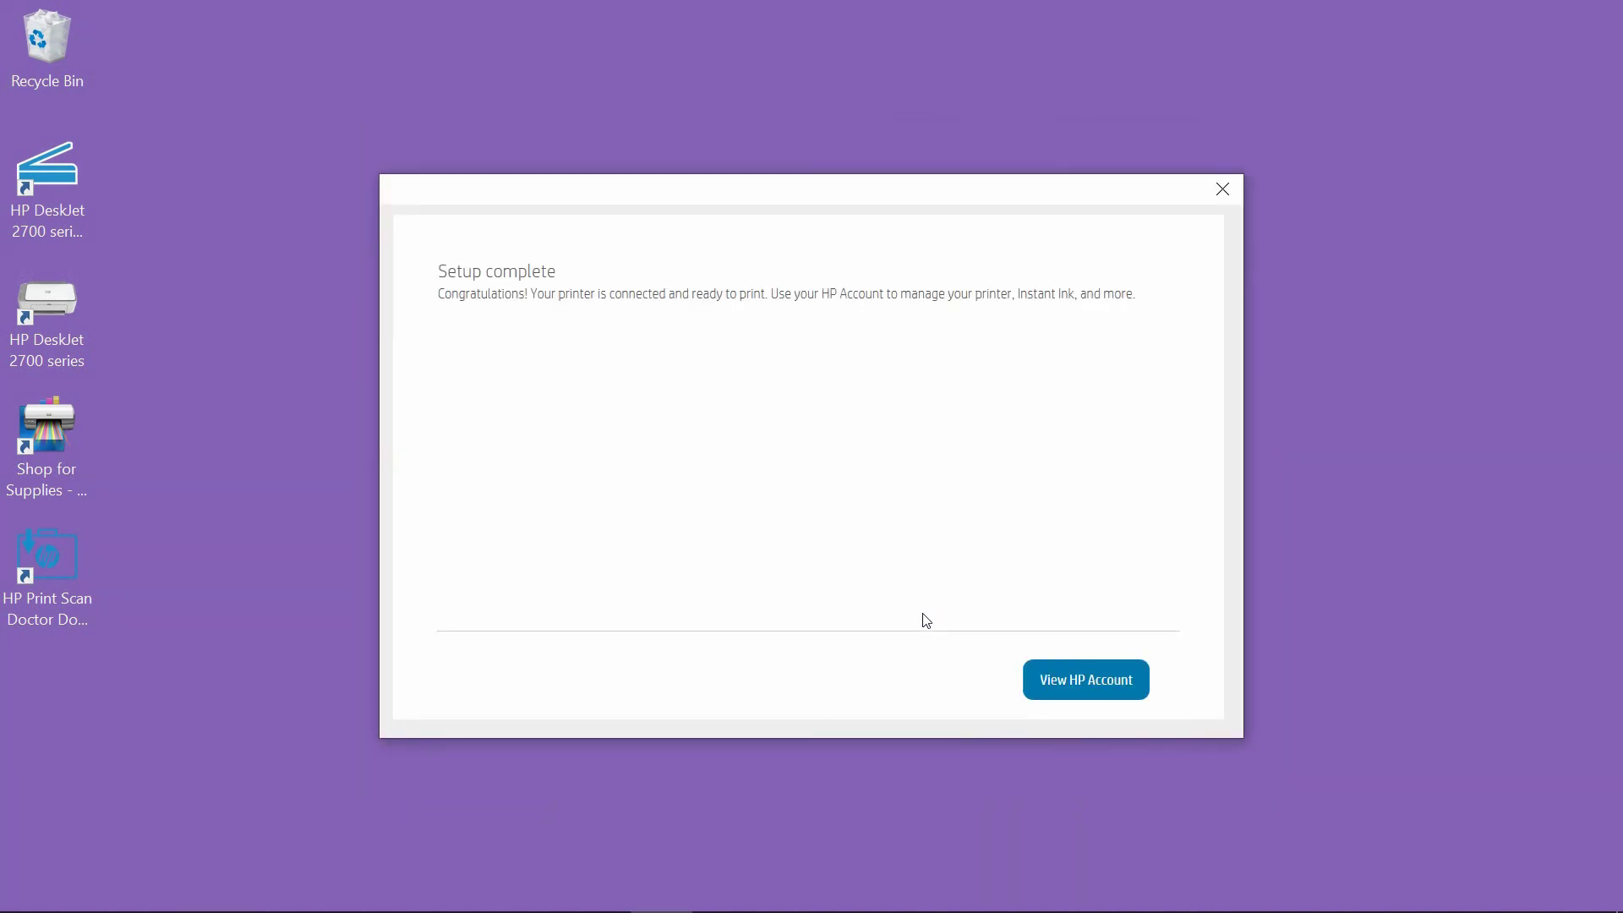
click(1218, 177)
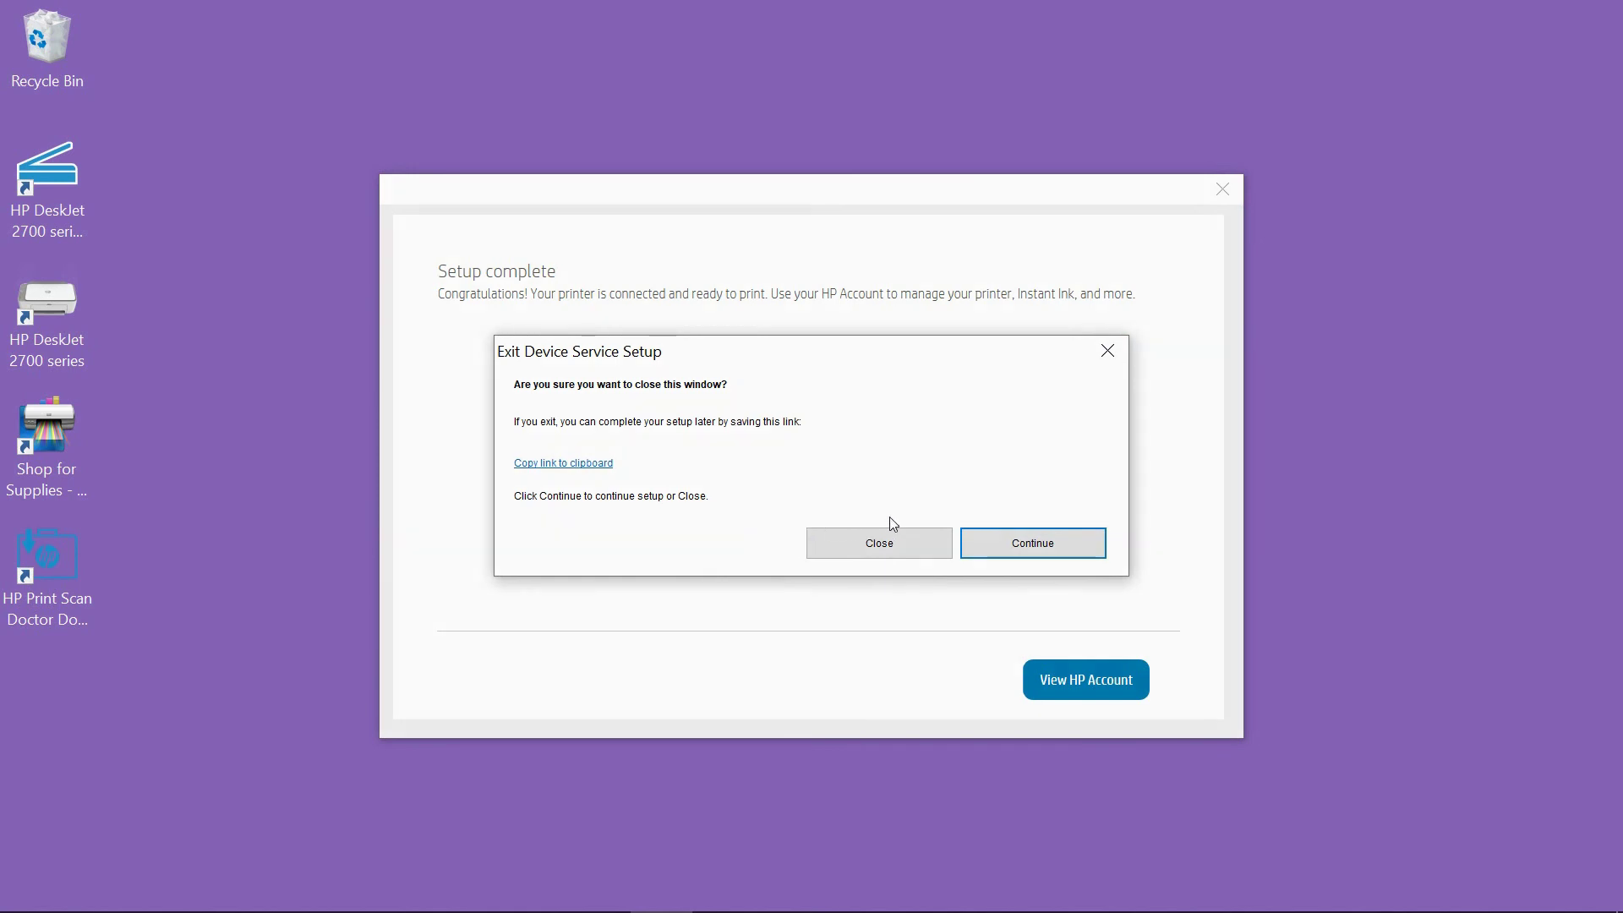
click(879, 546)
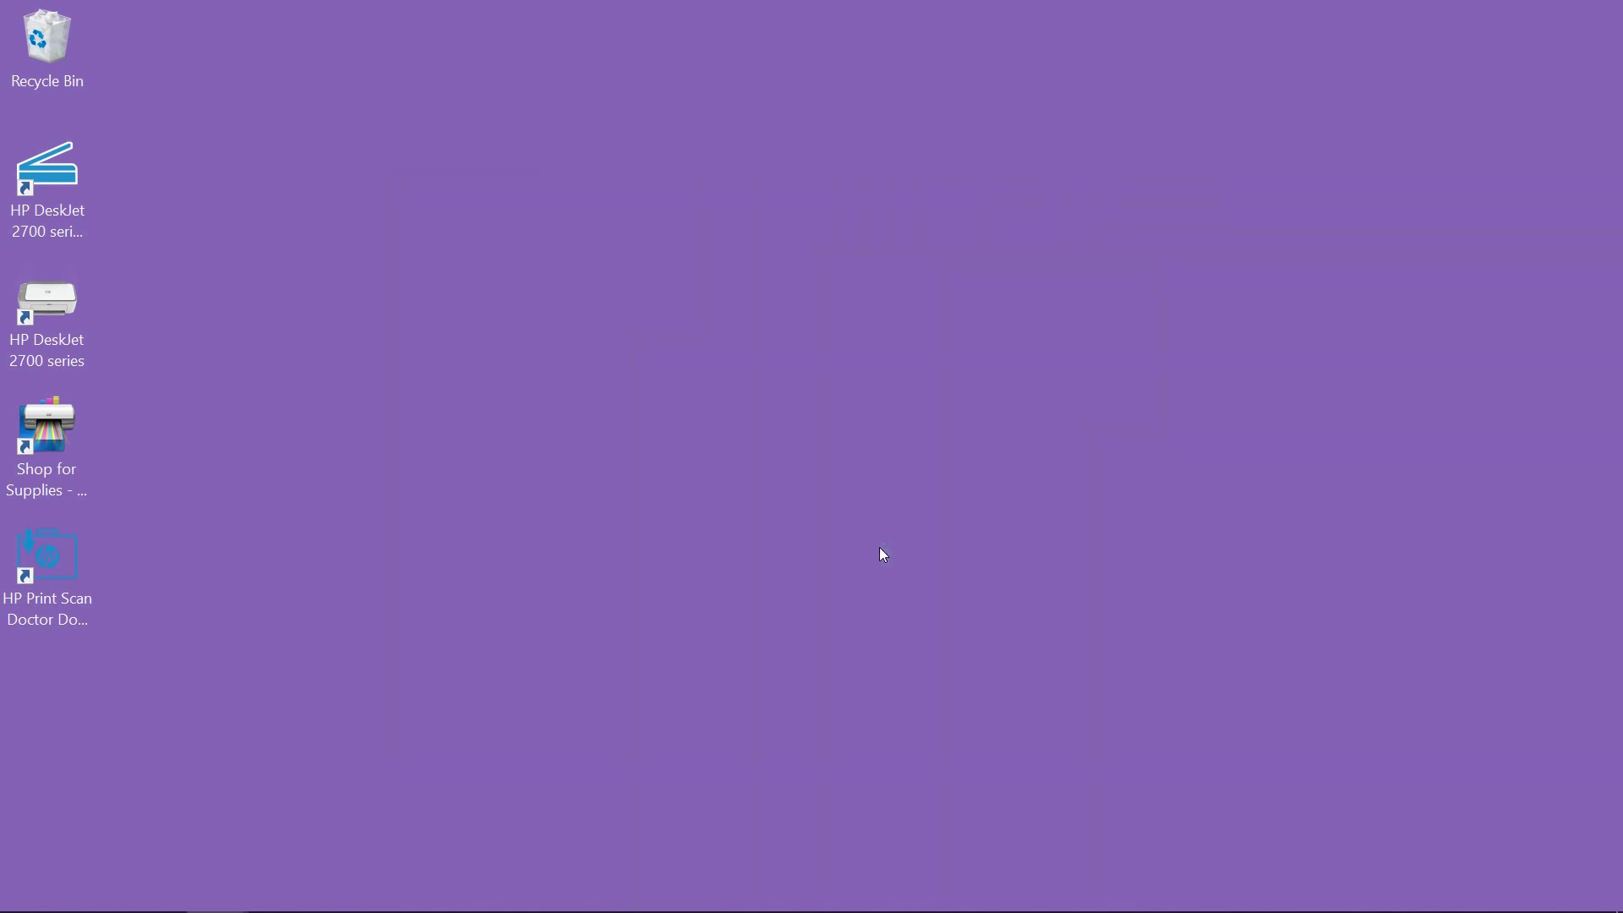